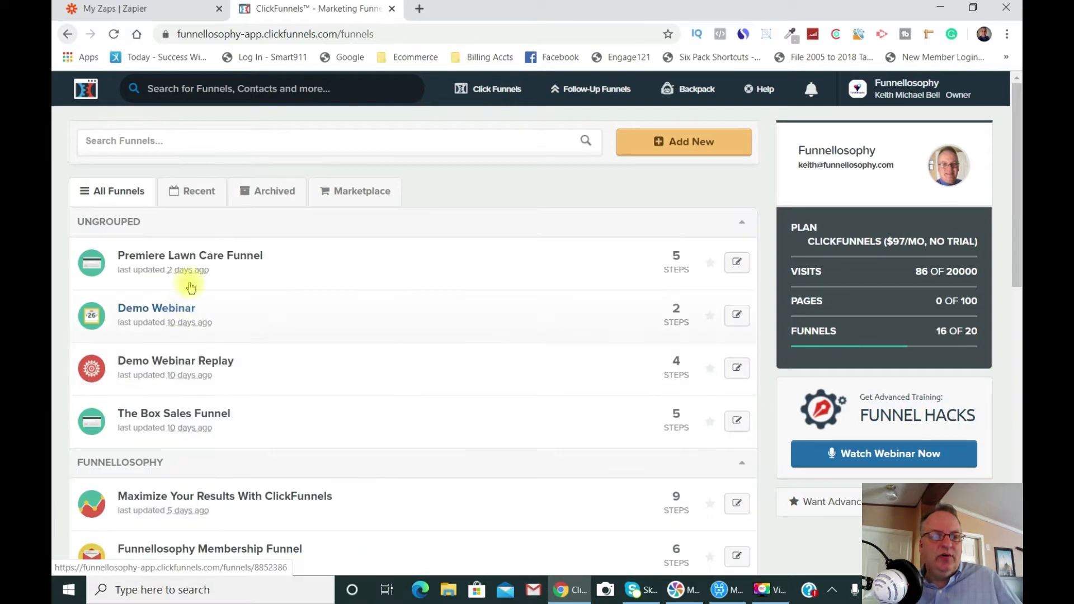
Open the settings of the Premiere Lawn Care Funnel and go to the Zapier integration section.
left_click(199, 264)
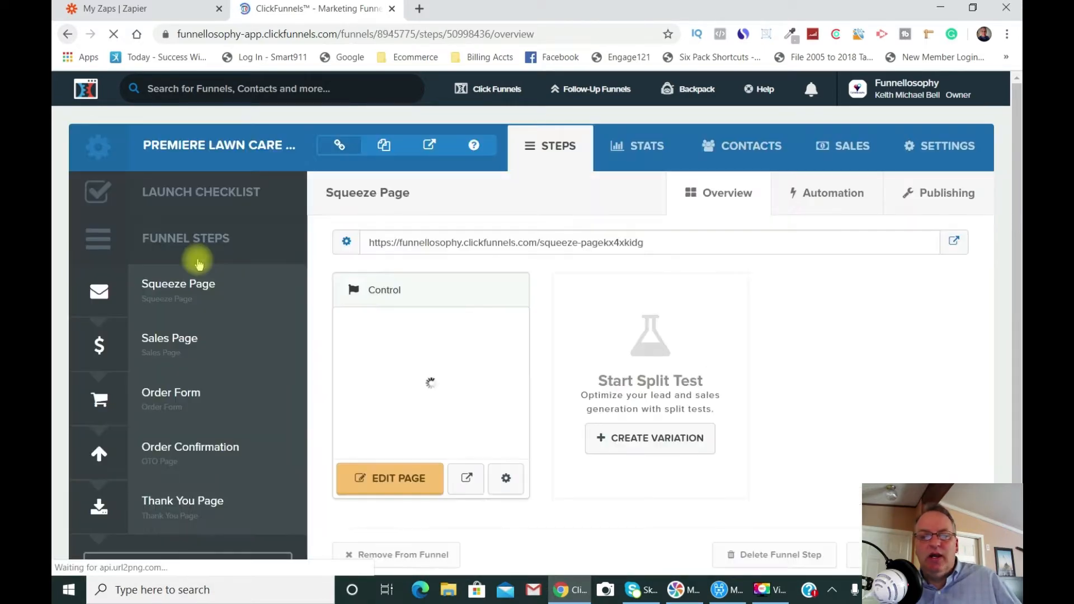
left_click(946, 148)
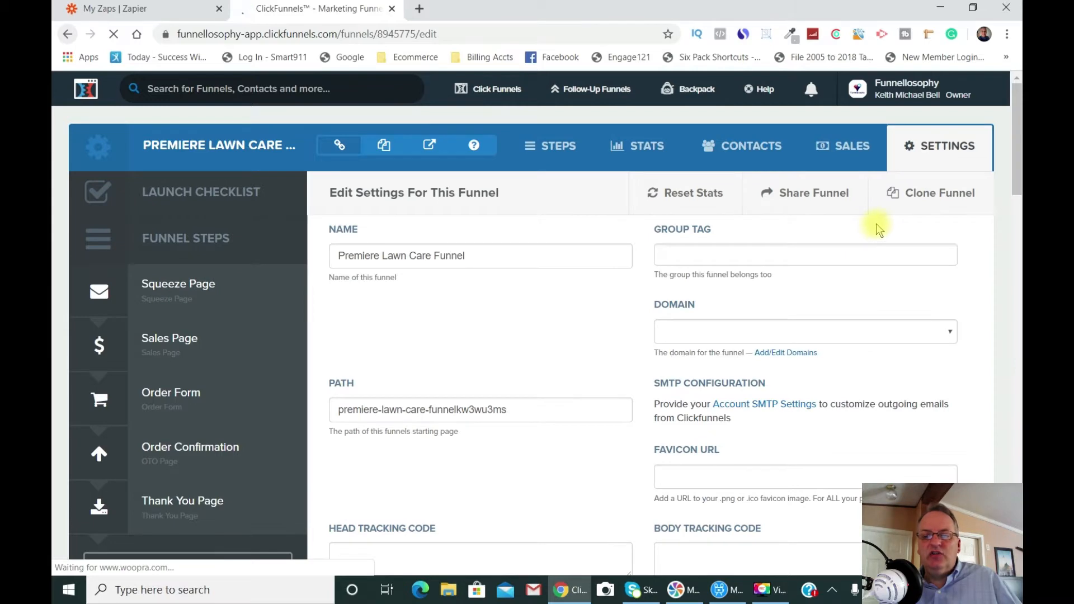
scroll(875, 224, "down", 15)
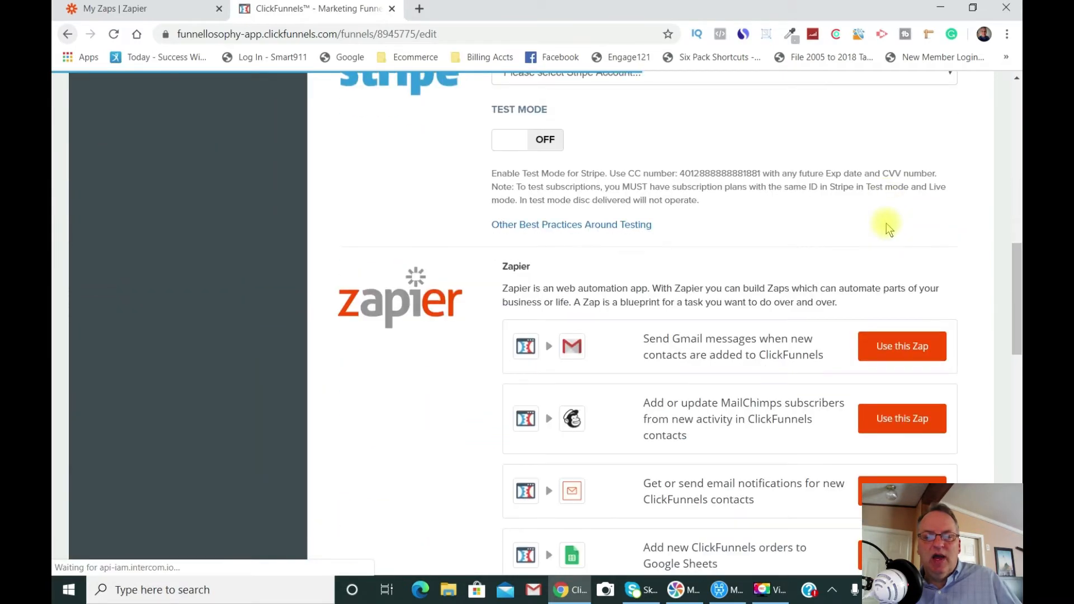
scroll(679, 281, "down", 1)
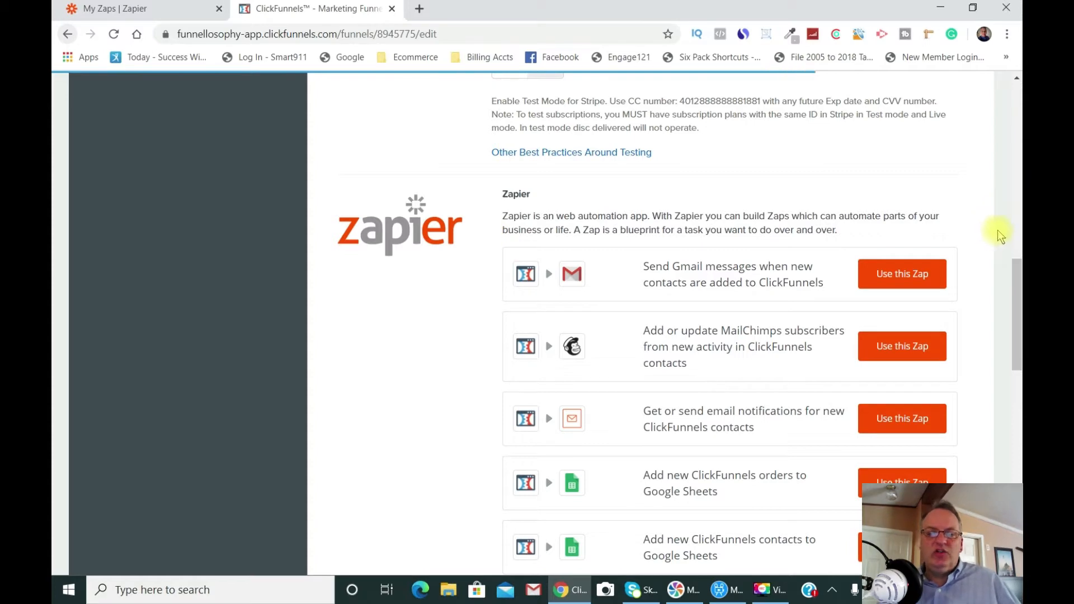
Review the ready-made Zap templates offered in the funnel's Zapier section, from Gmail through AgileCRM.
scroll(975, 280, "down", 6)
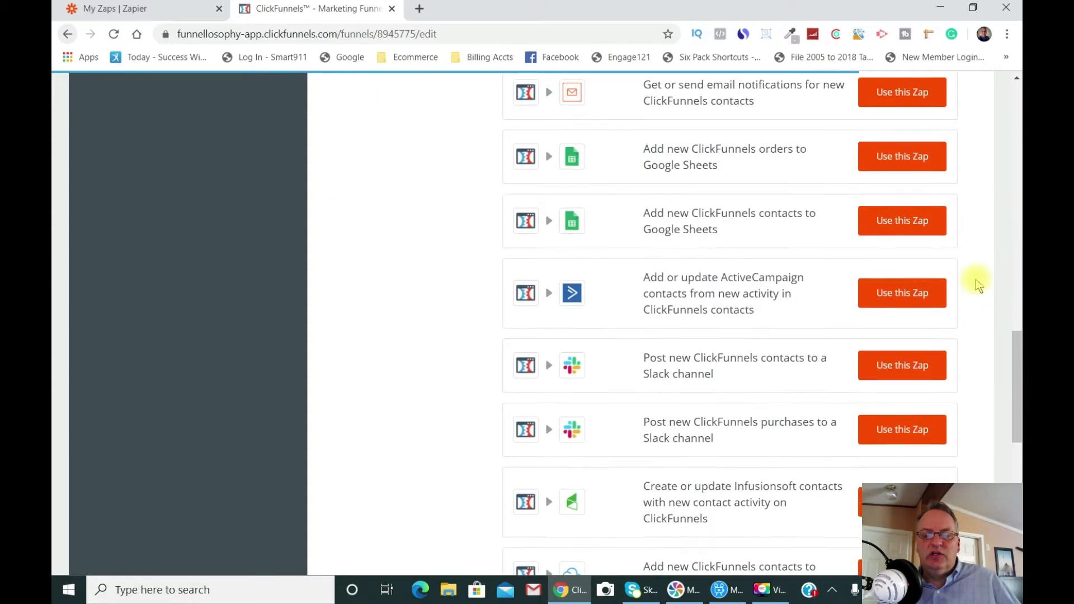
scroll(976, 279, "up", 5)
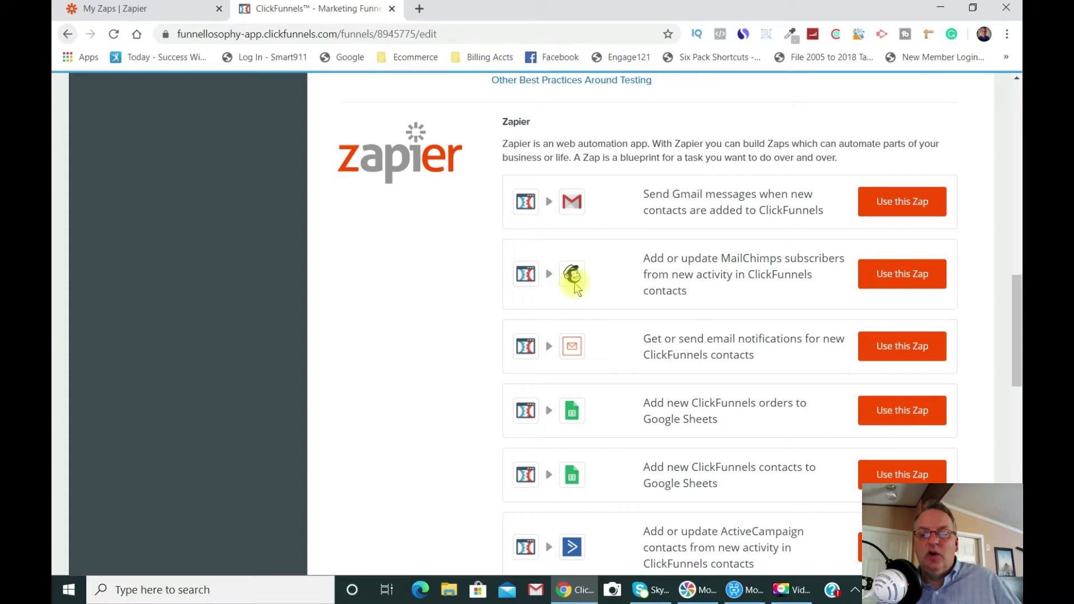
scroll(576, 286, "down", 1)
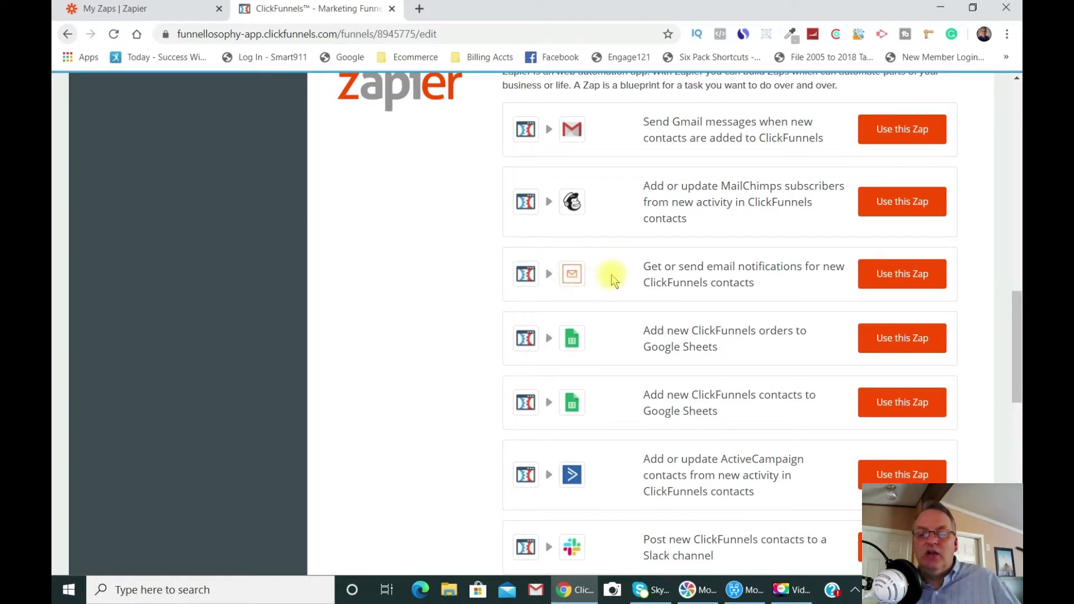
scroll(613, 280, "down", 2)
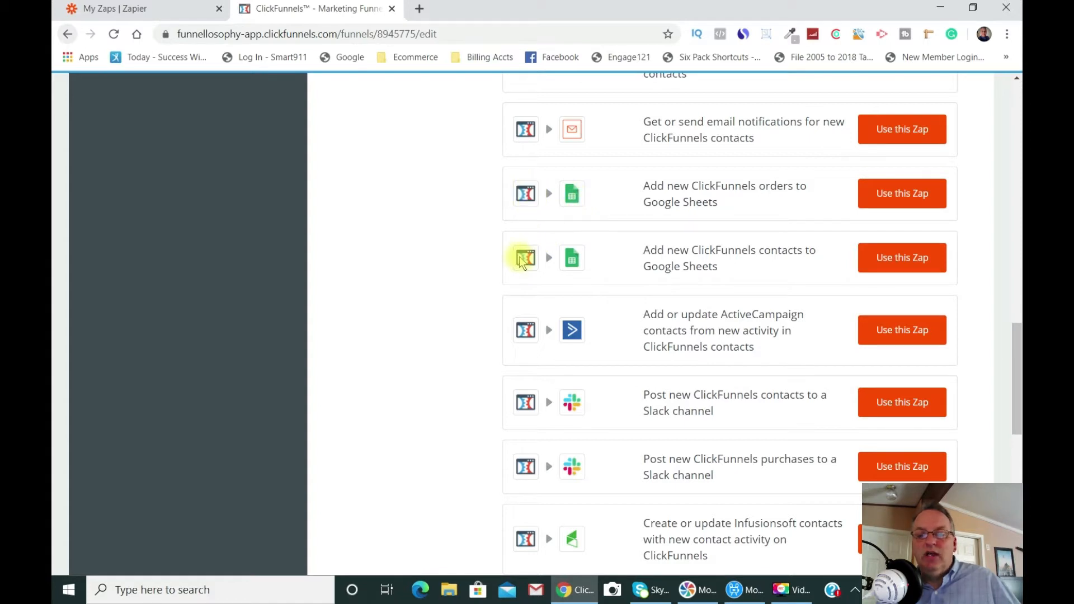
scroll(598, 292, "down", 1)
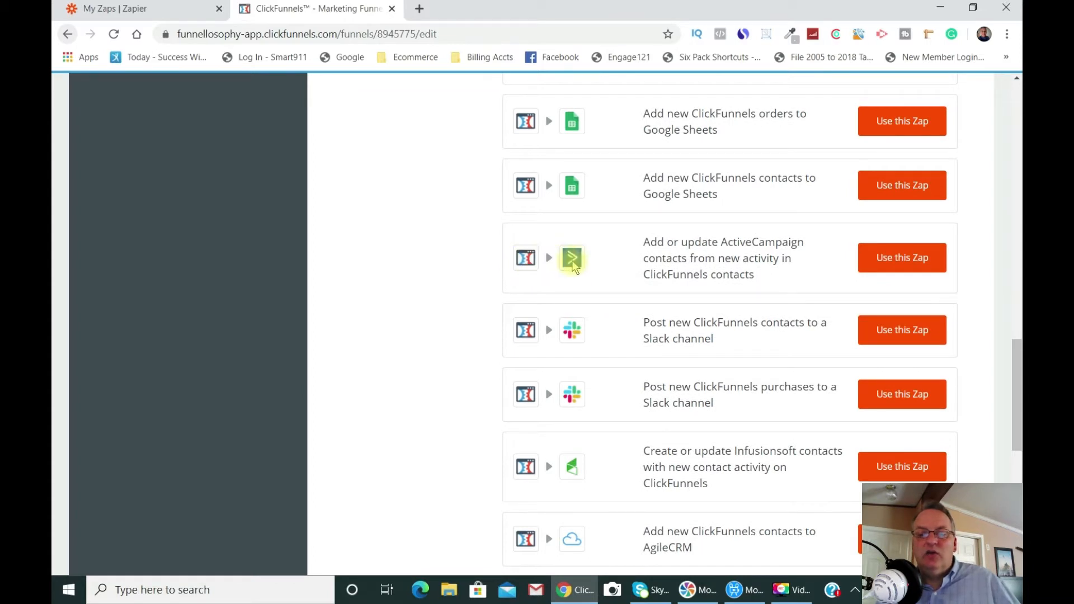
scroll(574, 267, "down", 1)
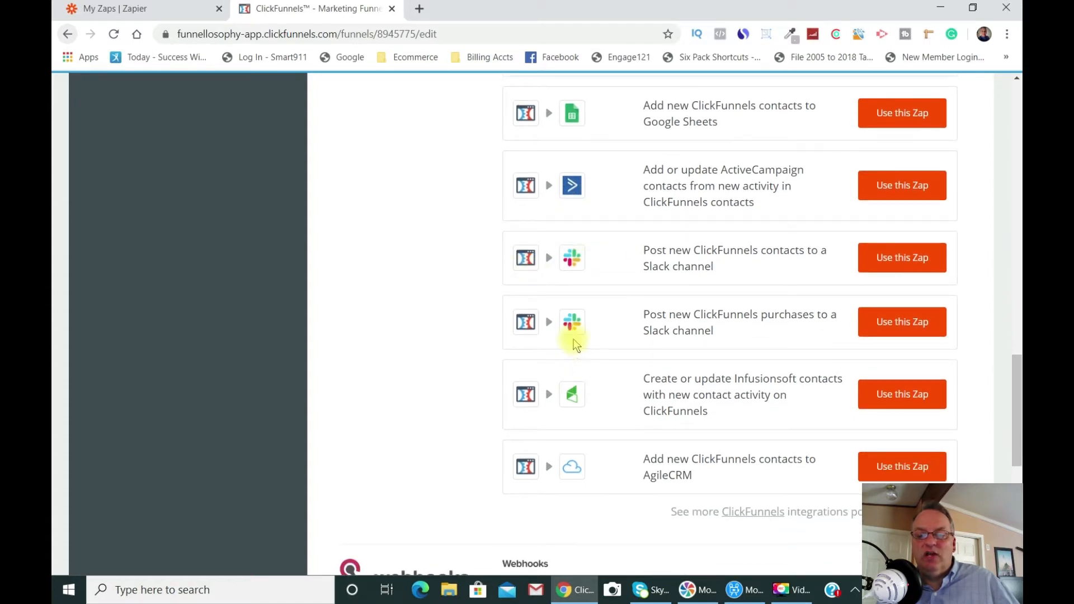
scroll(573, 339, "down", 1)
scroll(579, 338, "down", 1)
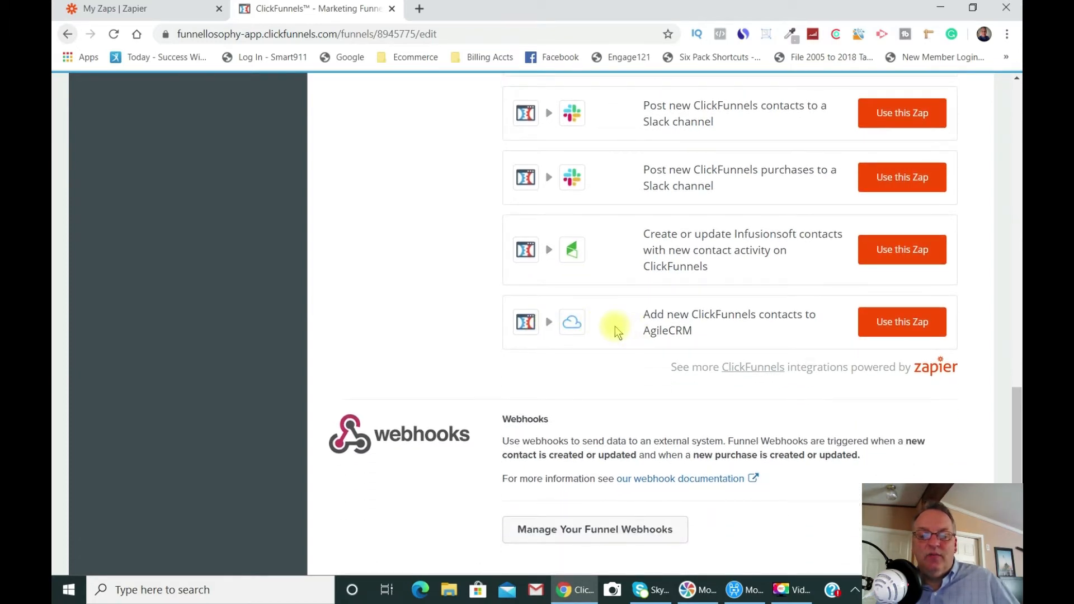
scroll(590, 290, "up", 5)
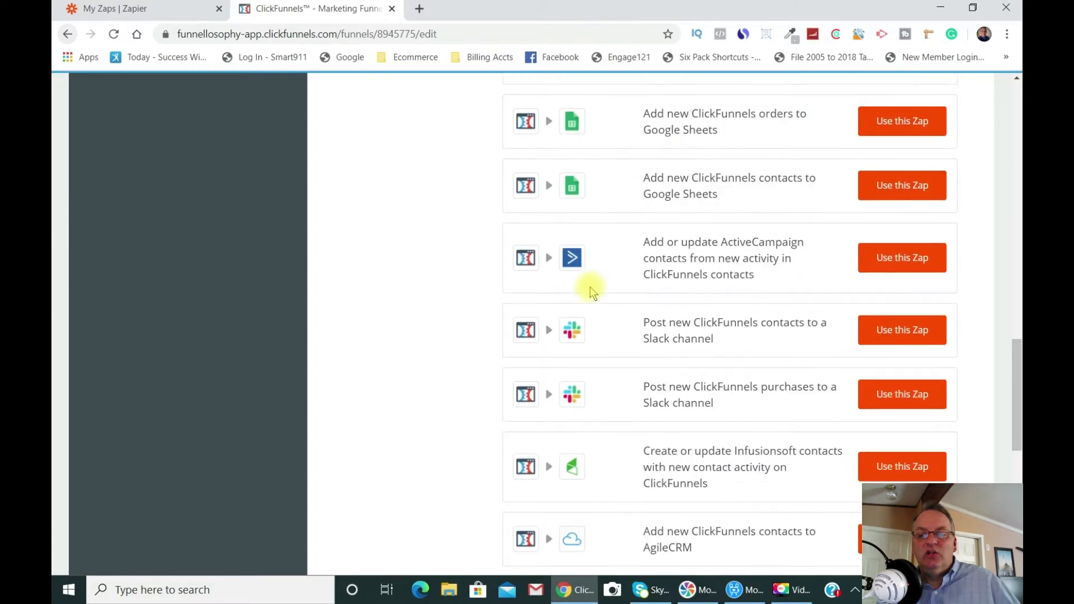
scroll(597, 289, "down", 6)
scroll(600, 285, "up", 9)
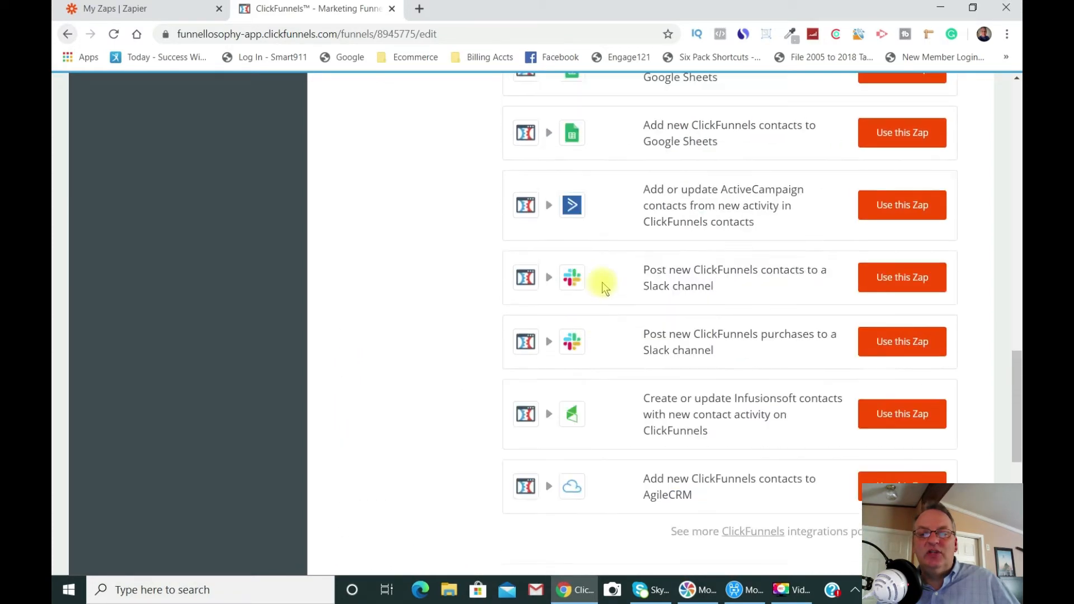
scroll(602, 282, "up", 3)
scroll(602, 282, "down", 4)
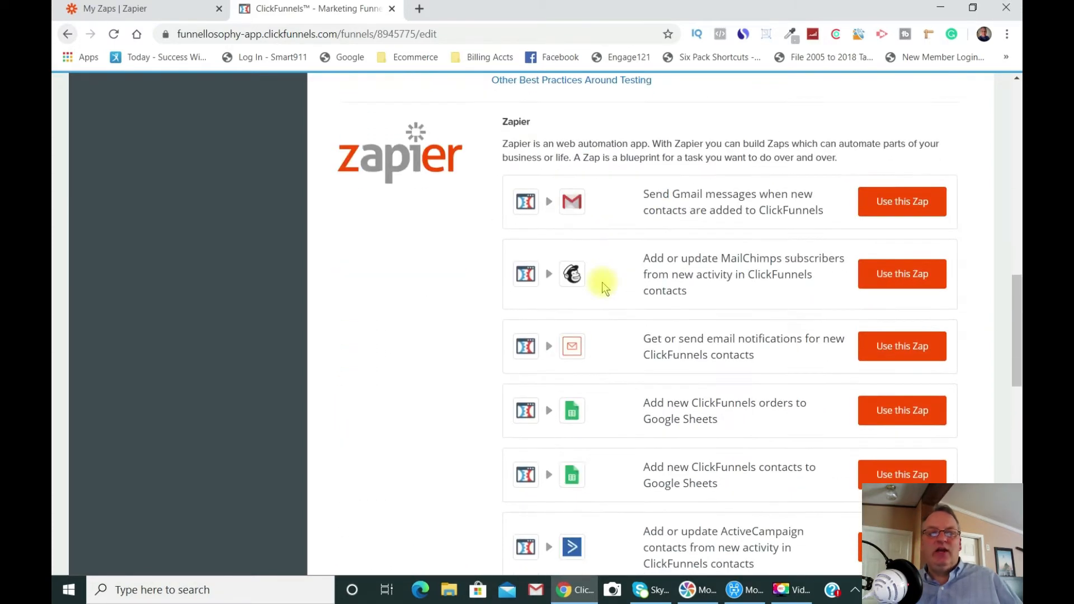
Switch to Zapier and check the current plan's task and Zap usage.
left_click(171, 11)
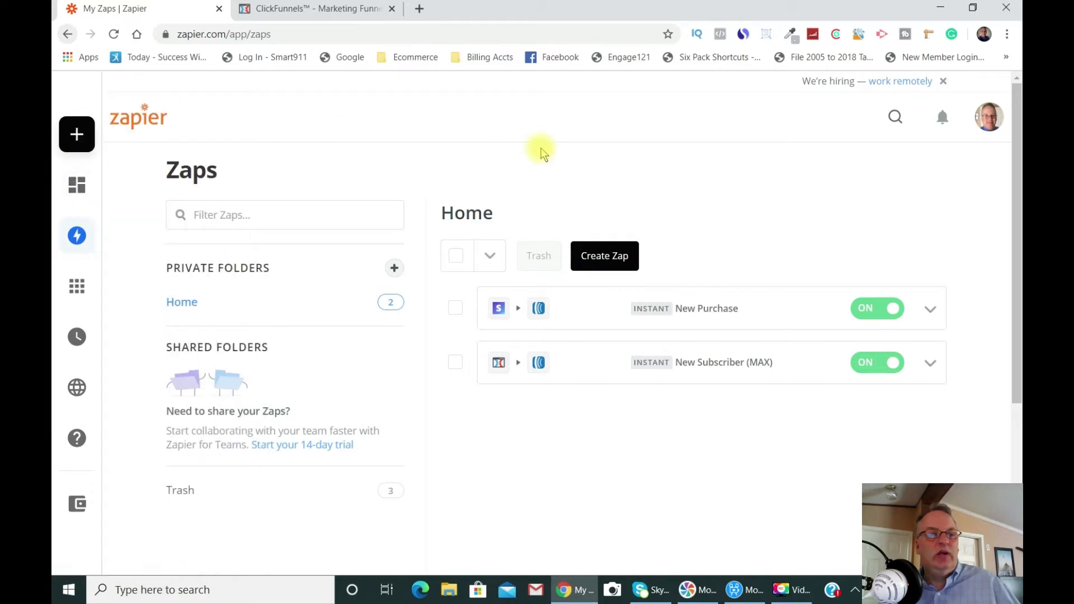
mouse_move(78, 156)
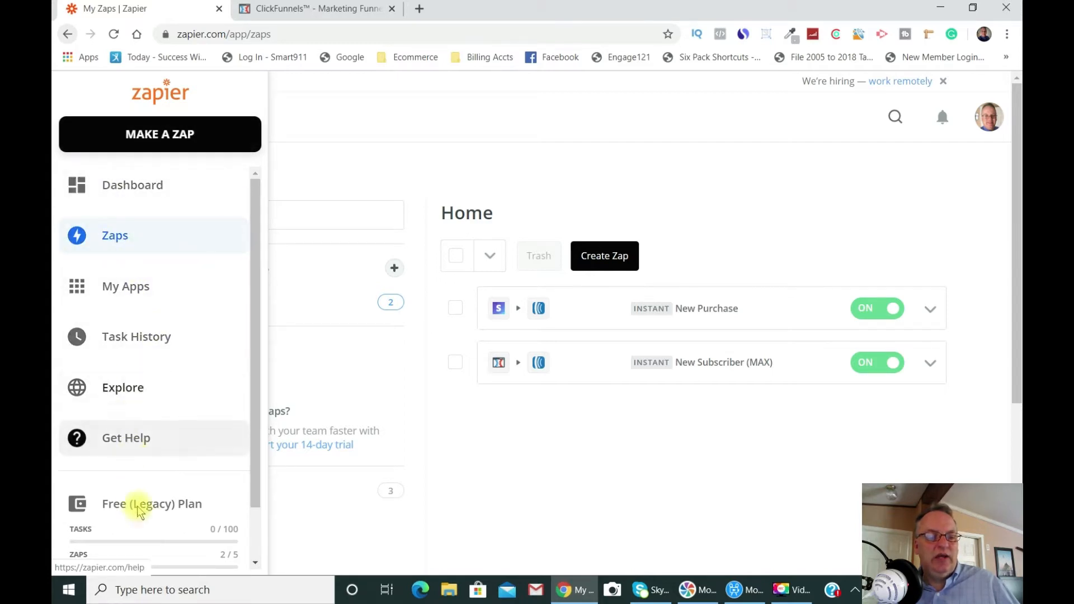
scroll(212, 423, "down", 2)
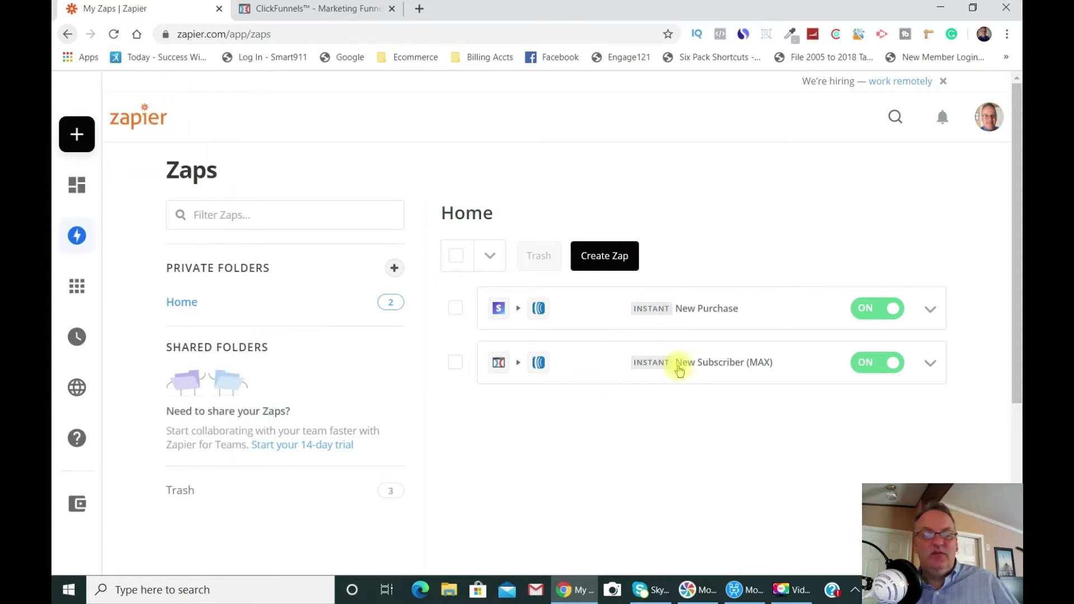
Create a new Zap with ClickFunnels as the trigger app and New Contact Activity as the trigger event.
mouse_move(67, 193)
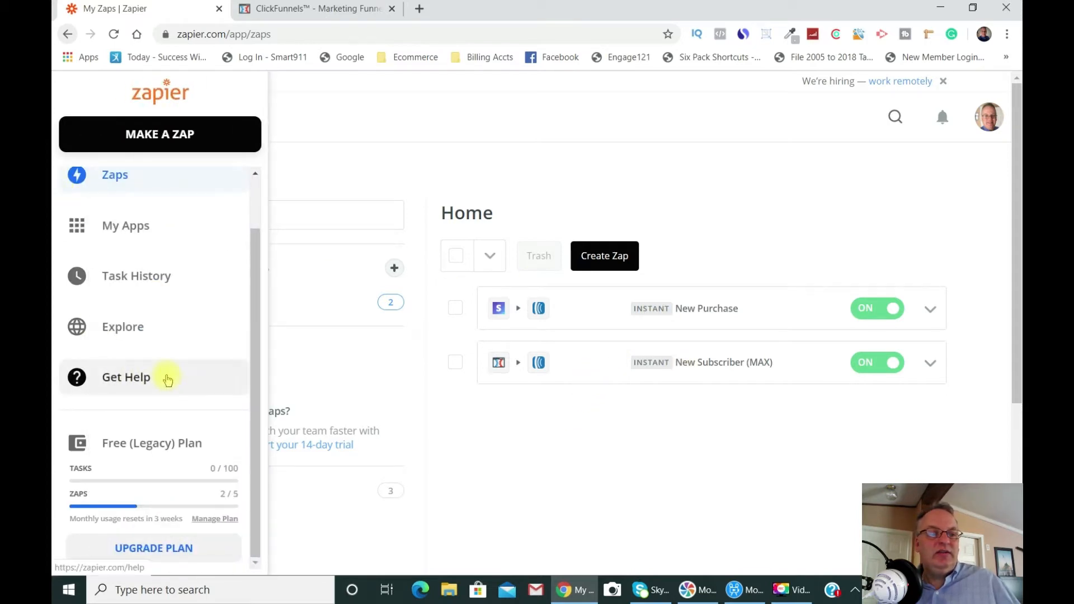
left_click(158, 136)
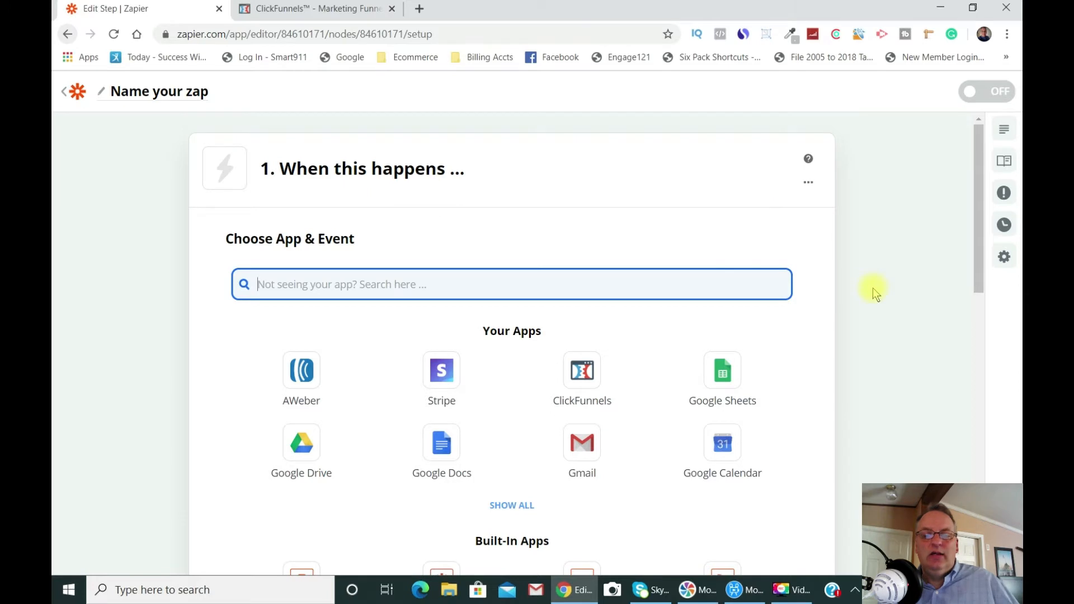
scroll(874, 287, "down", 3)
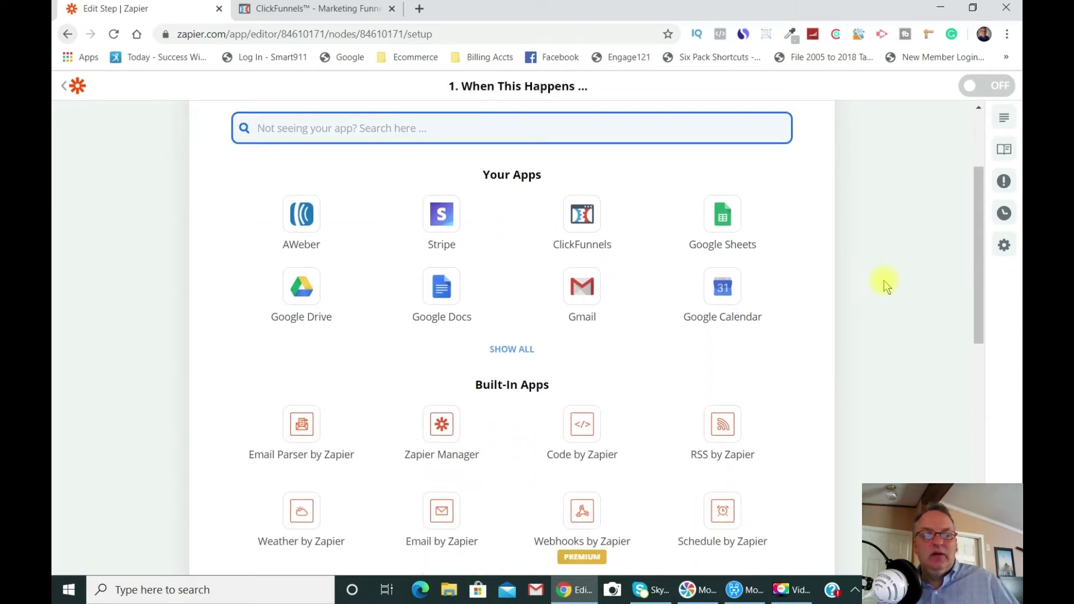
left_click(590, 223)
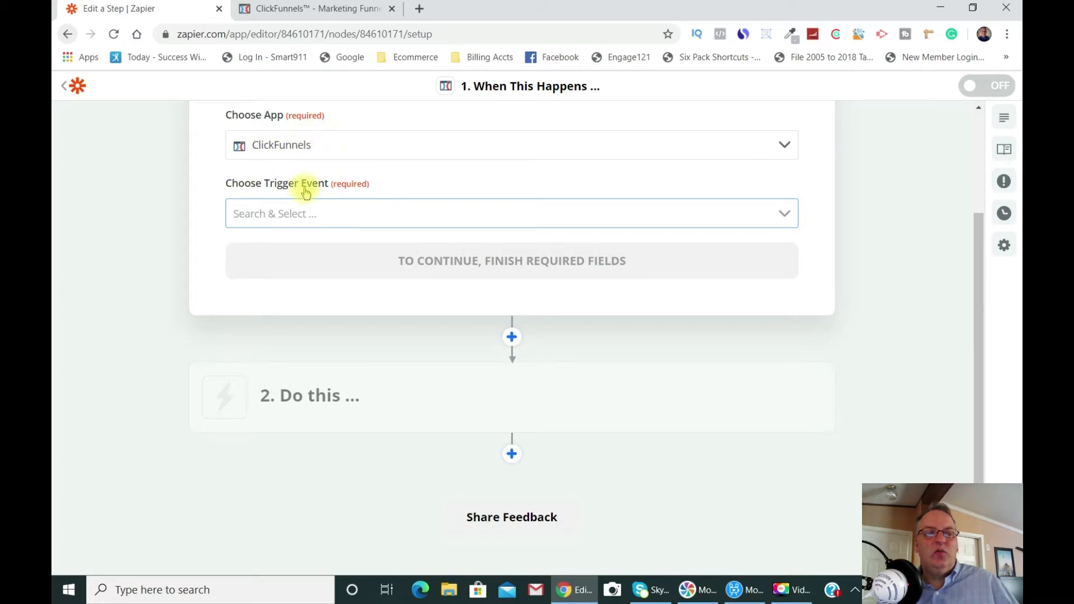
left_click(363, 214)
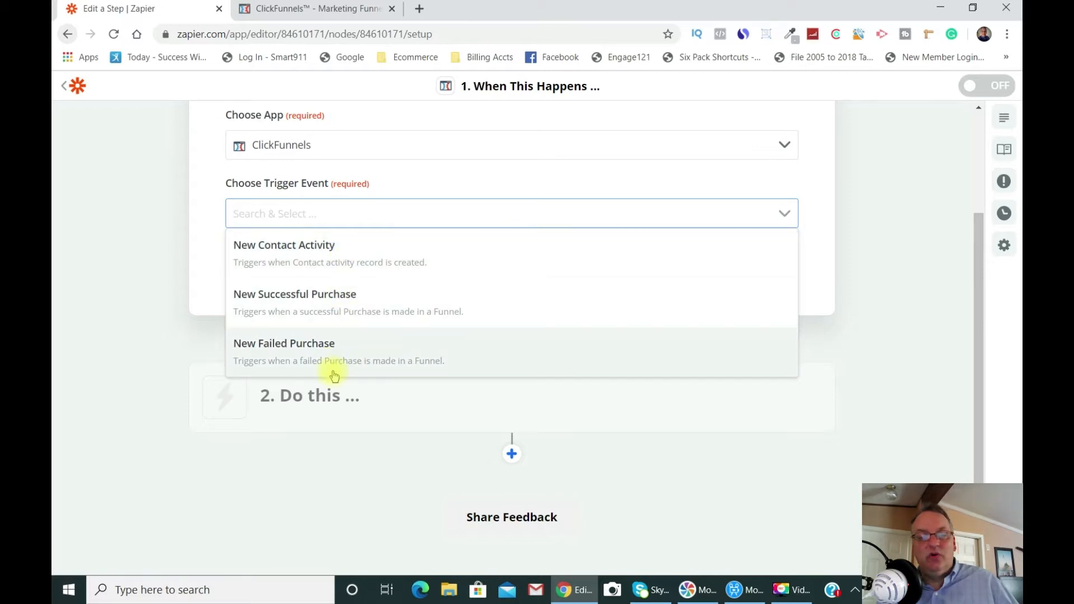
left_click(286, 259)
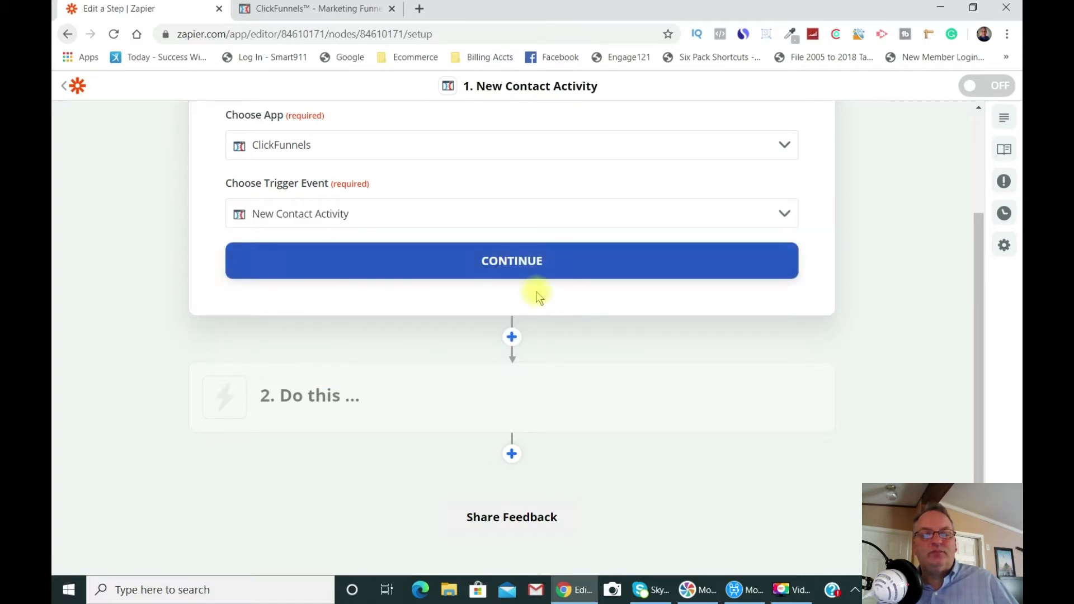
left_click(518, 264)
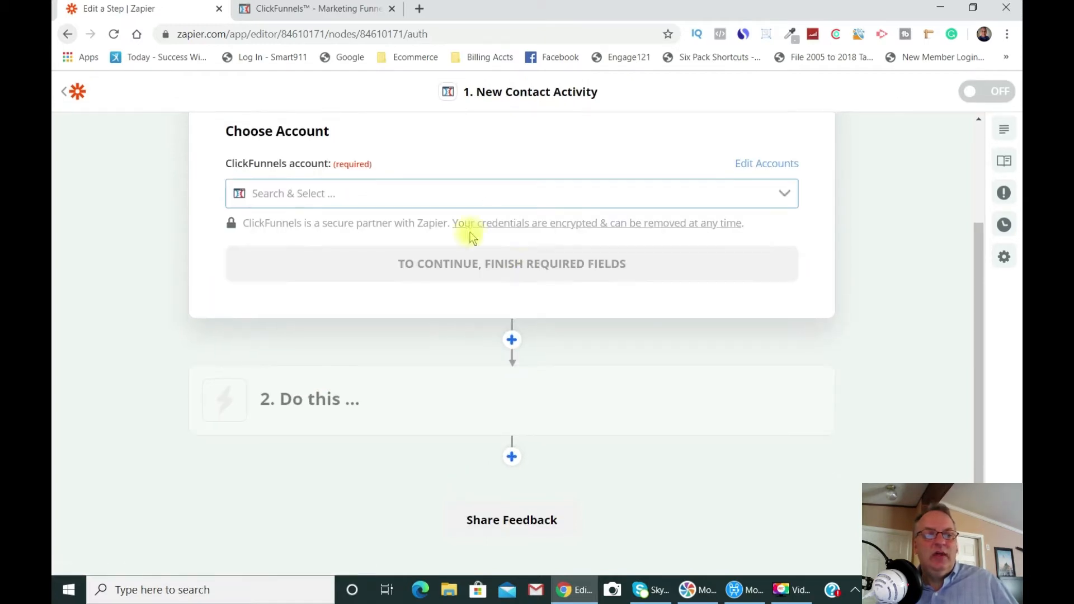
Assign the connected ClickFunnels account to the trigger and proceed to the contact customization.
left_click(319, 190)
left_click(335, 237)
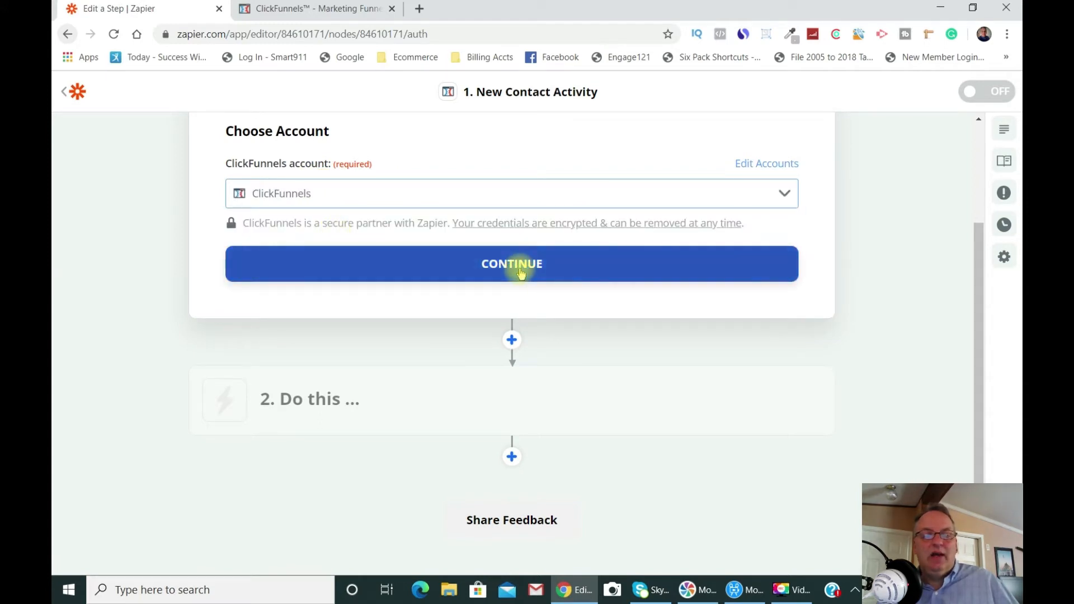
left_click(520, 271)
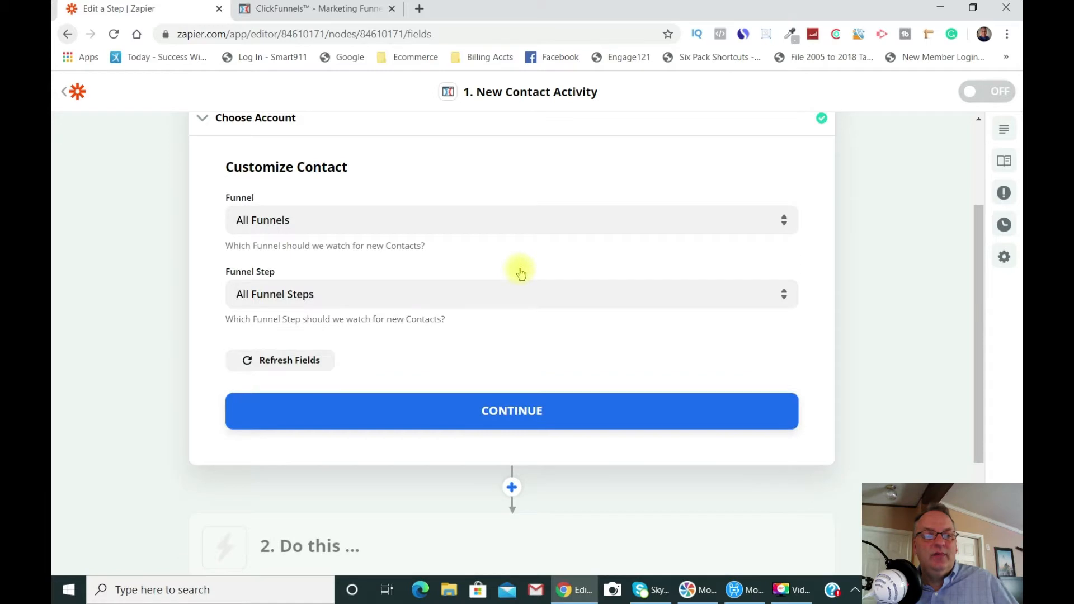
Set the funnel watched for new contacts to Maximize Your Results With ClickFunnels.
left_click(309, 222)
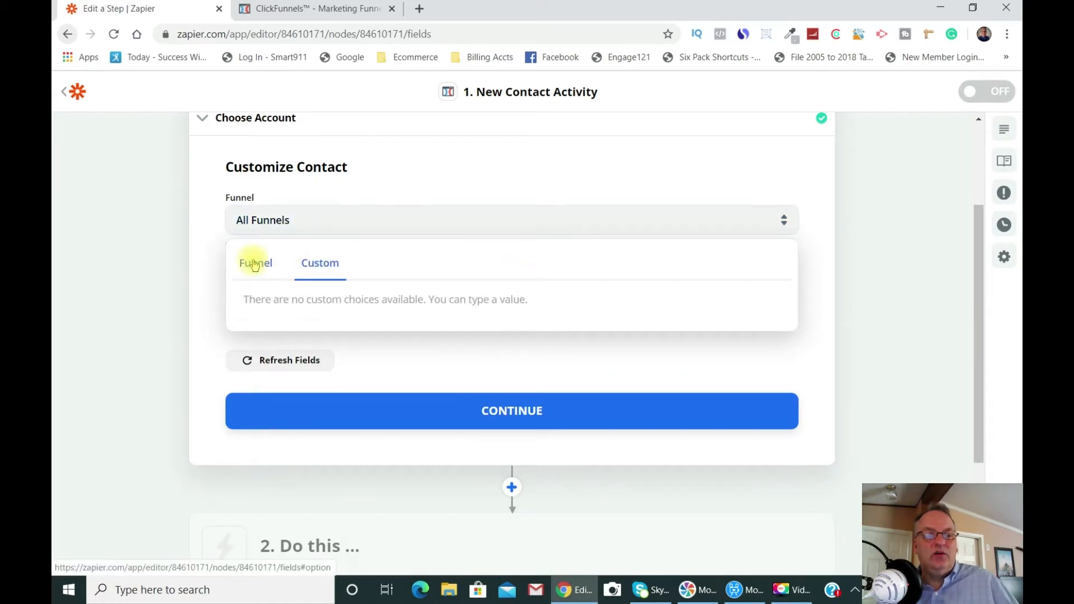
left_click(255, 263)
scroll(539, 257, "down", 2)
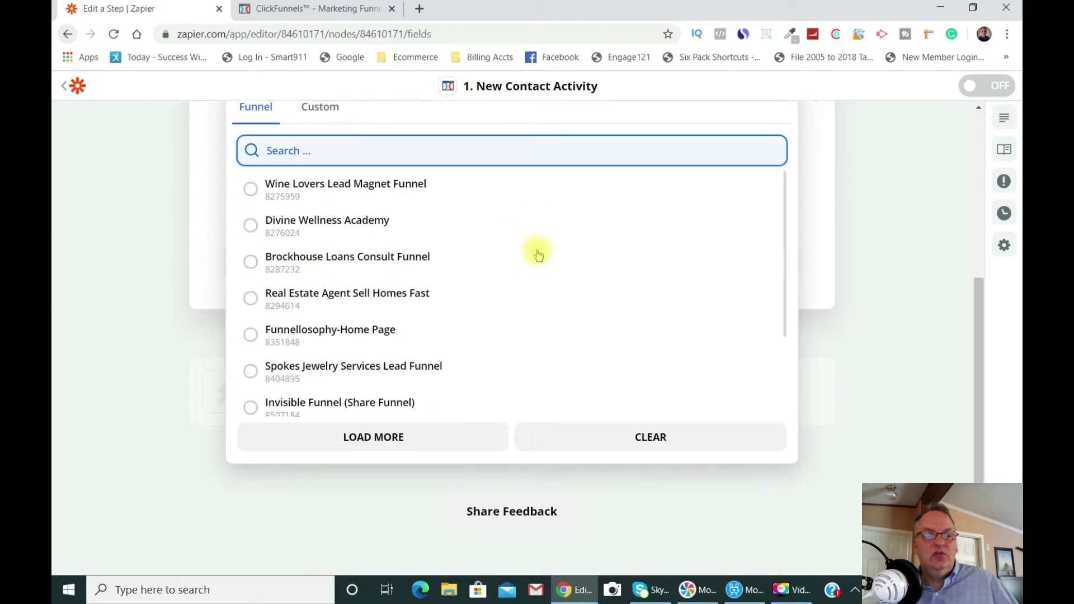
scroll(451, 273, "down", 4)
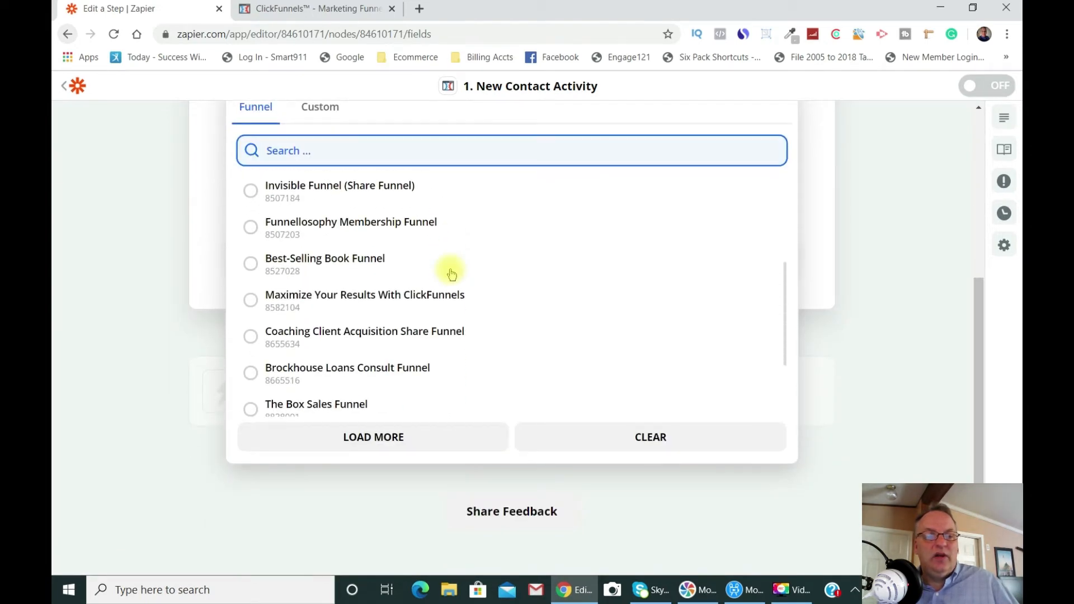
scroll(452, 274, "down", 2)
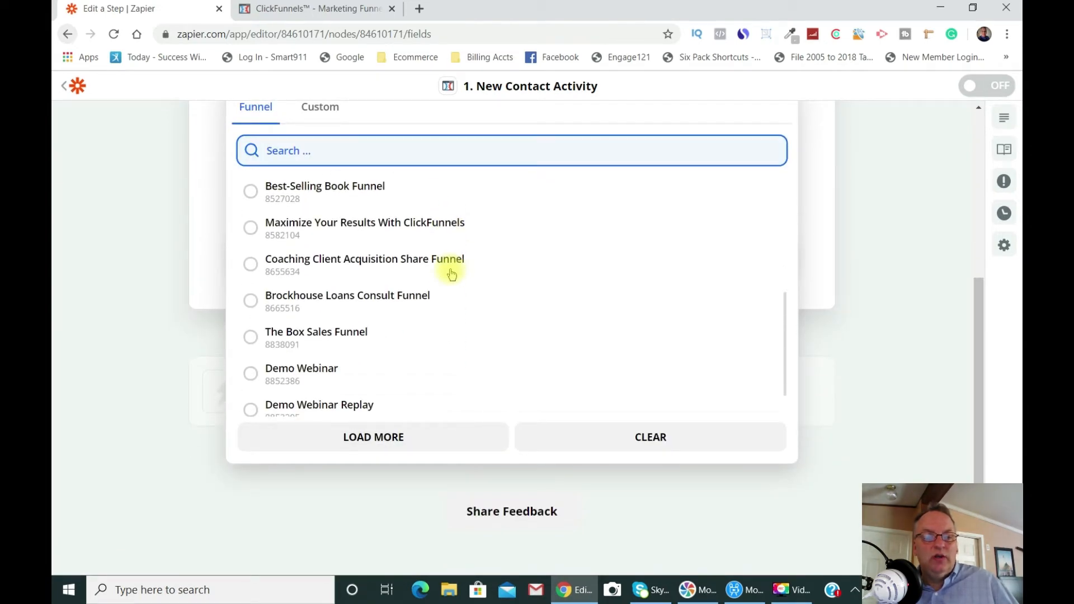
scroll(451, 274, "up", 2)
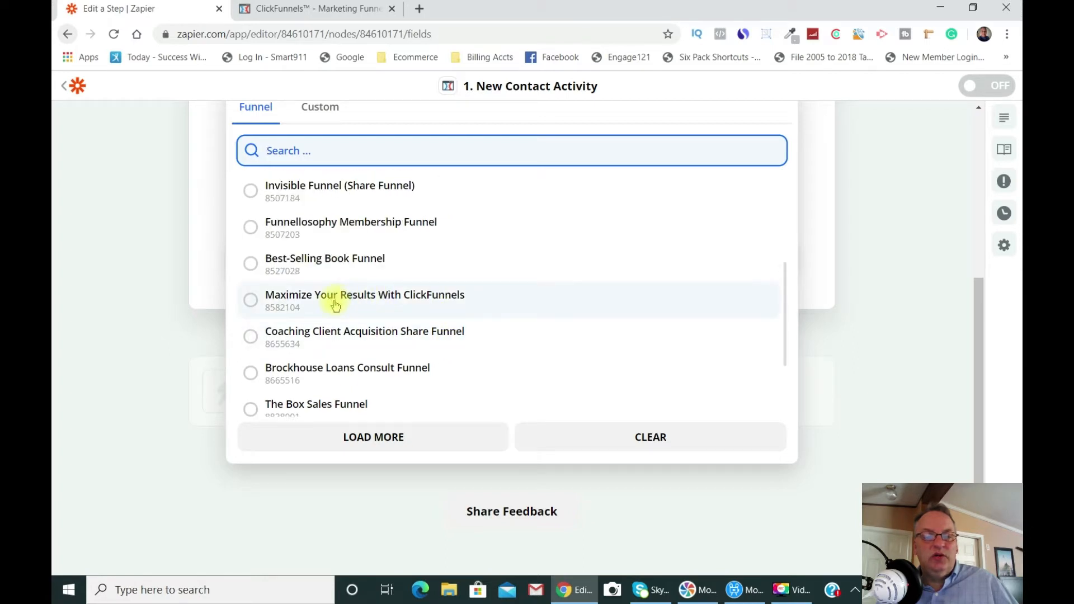
left_click(250, 304)
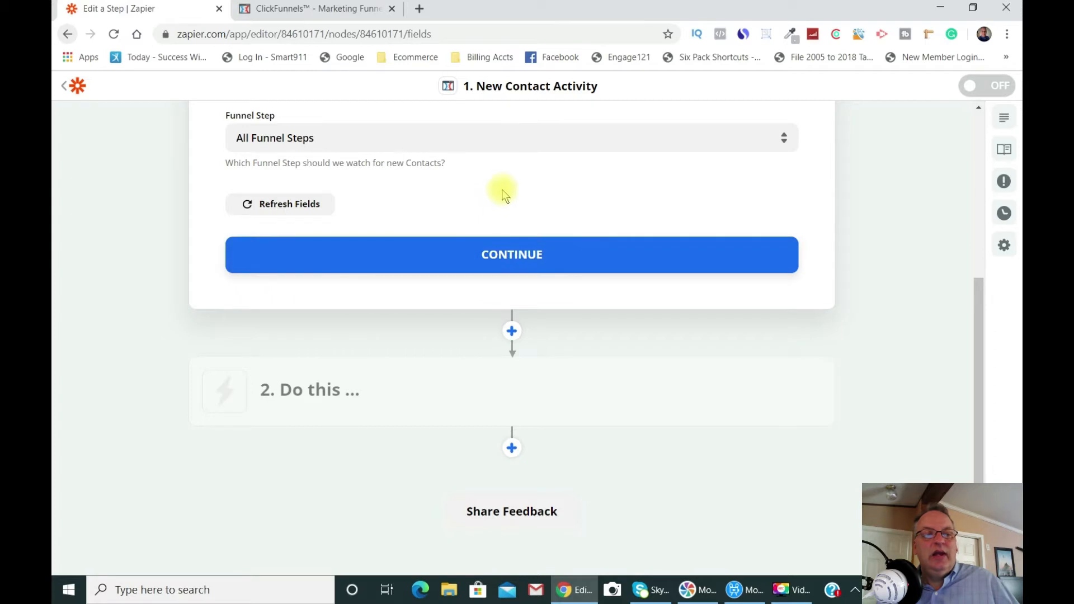
Set the funnel step watched for new contacts to Squeeze Page and proceed to the trigger test.
scroll(499, 190, "up", 1)
left_click(360, 208)
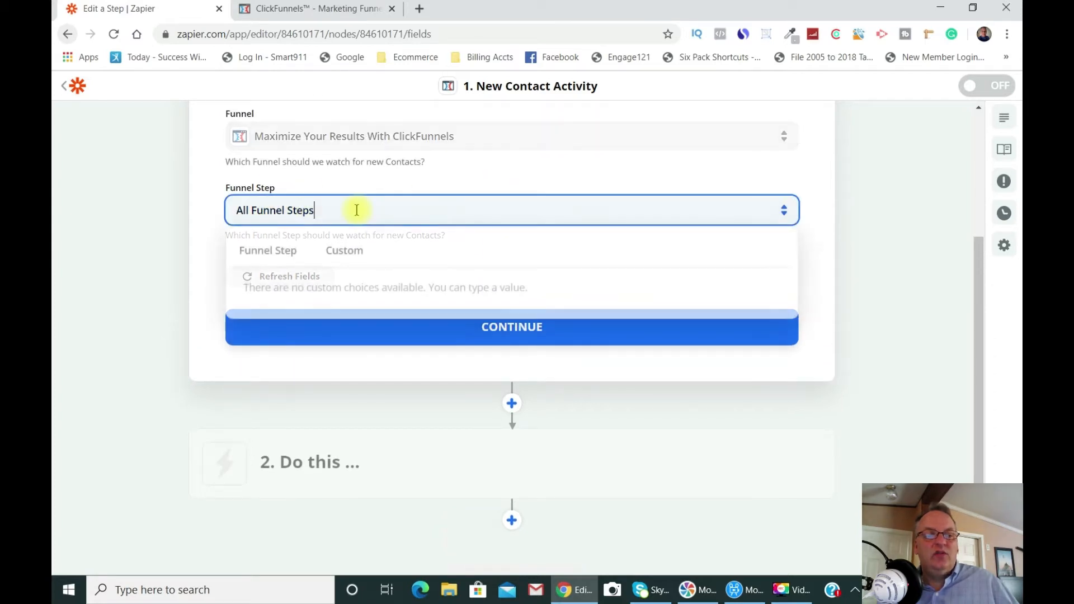
left_click(282, 258)
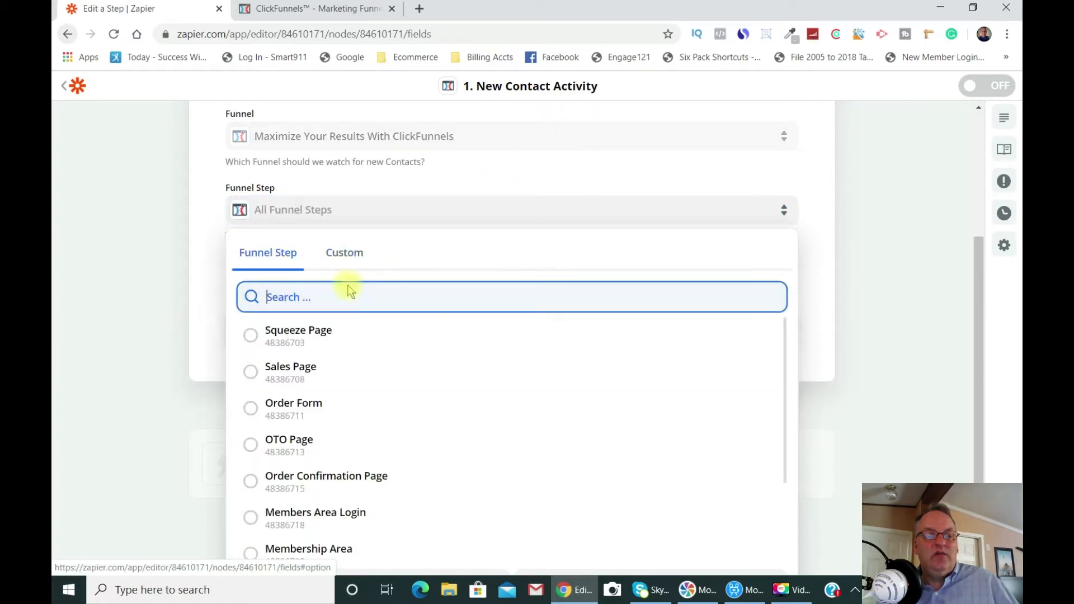
scroll(517, 291, "down", 1)
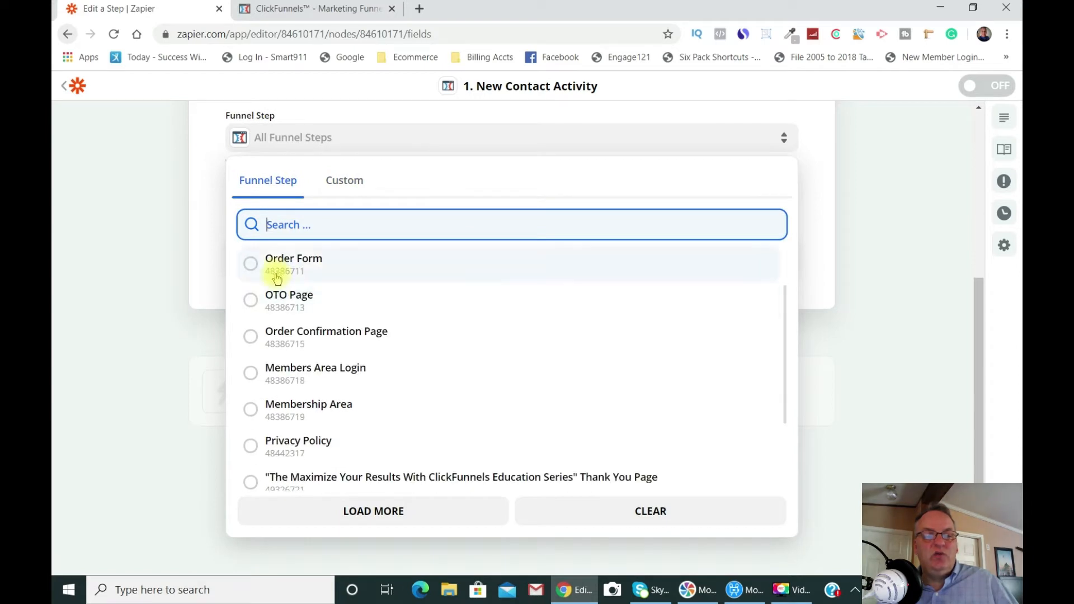
scroll(392, 288, "up", 1)
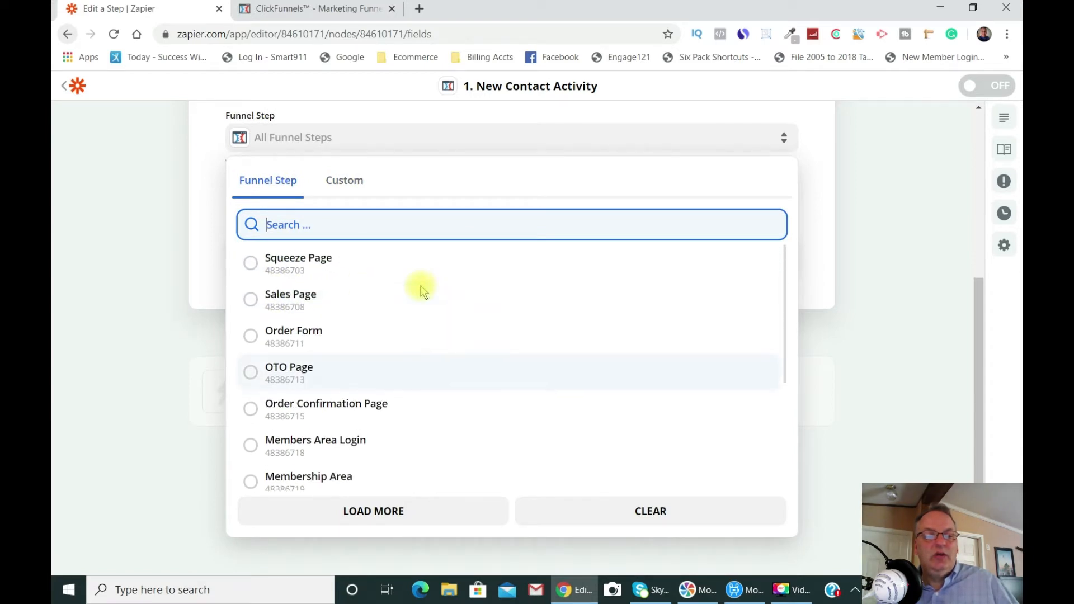
left_click(304, 263)
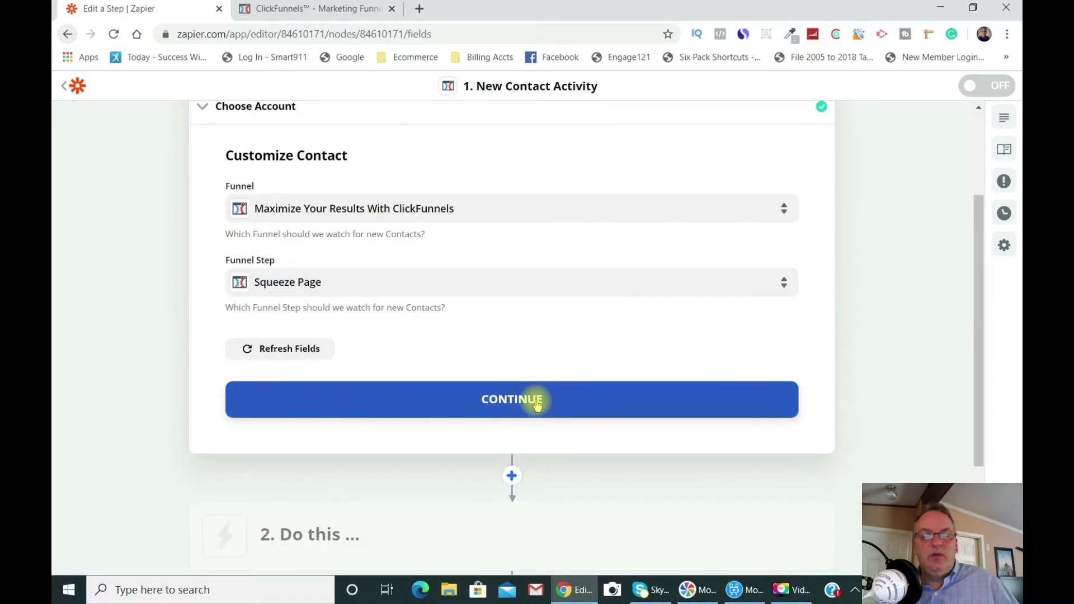
left_click(536, 401)
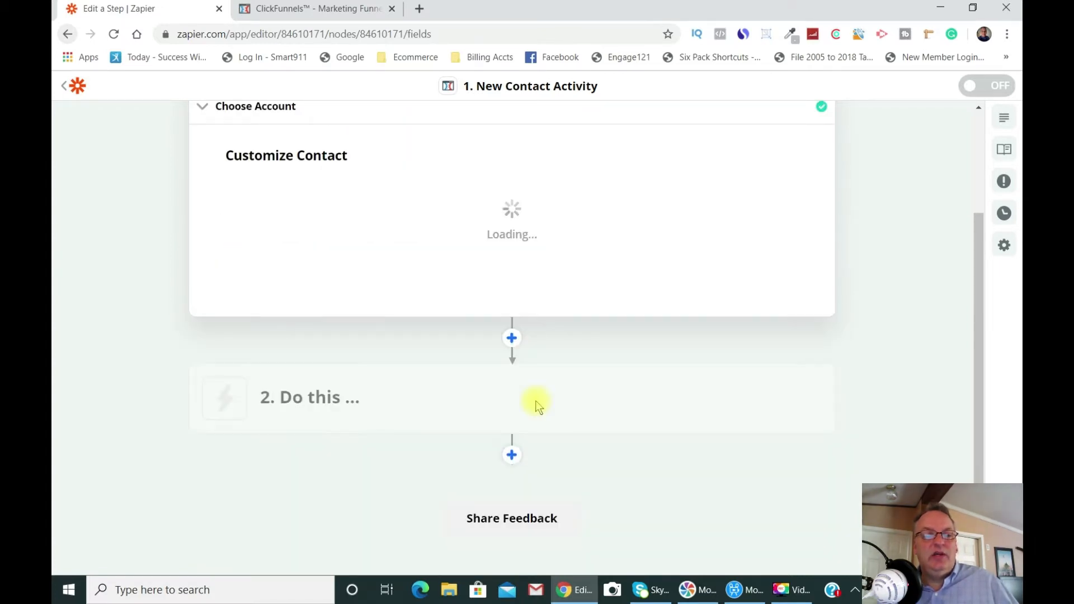
scroll(510, 255, "up", 3)
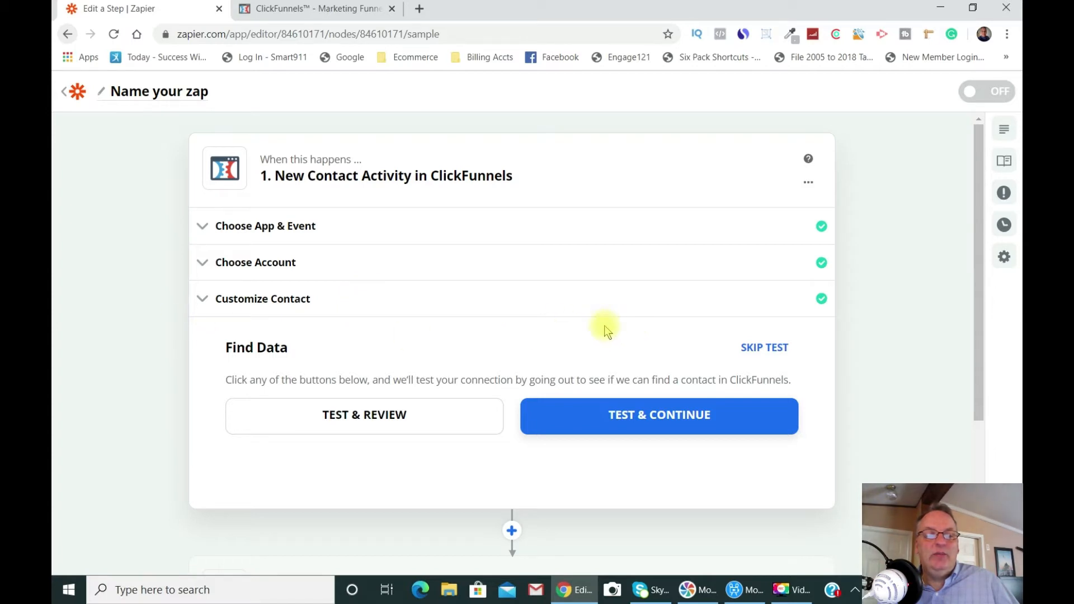
Test the ClickFunnels trigger for review and look through the data fields of the sample contact.
scroll(607, 330, "down", 1)
left_click(391, 343)
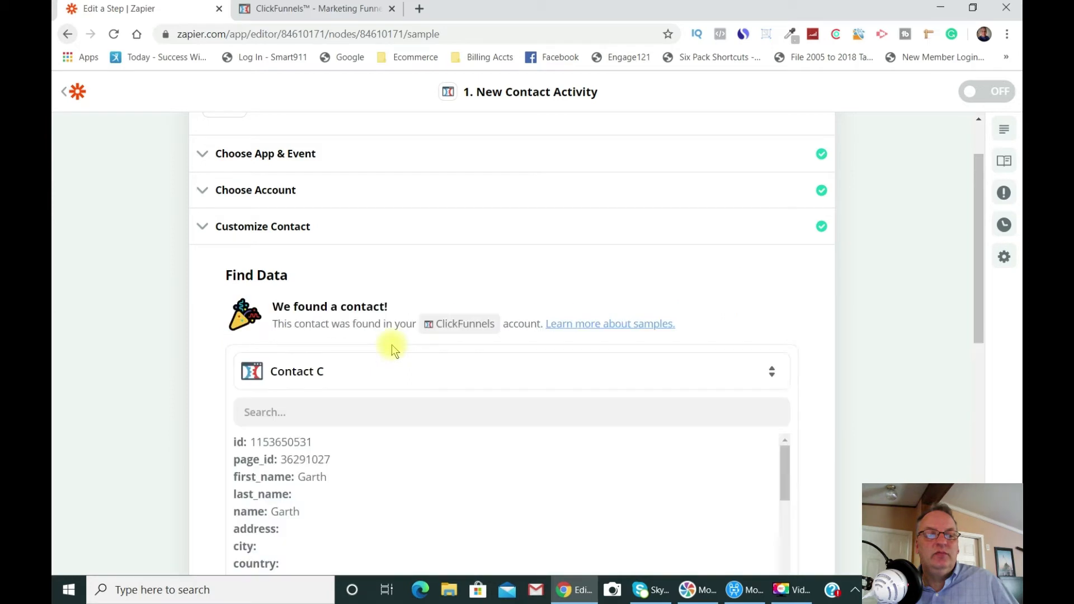
scroll(623, 375, "down", 5)
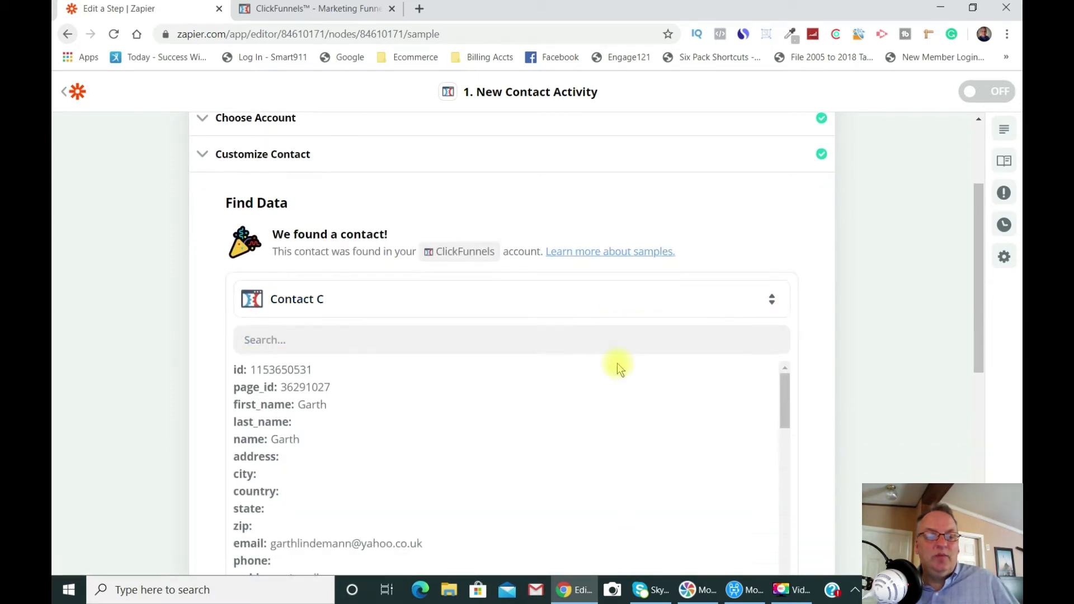
scroll(616, 395, "down", 8)
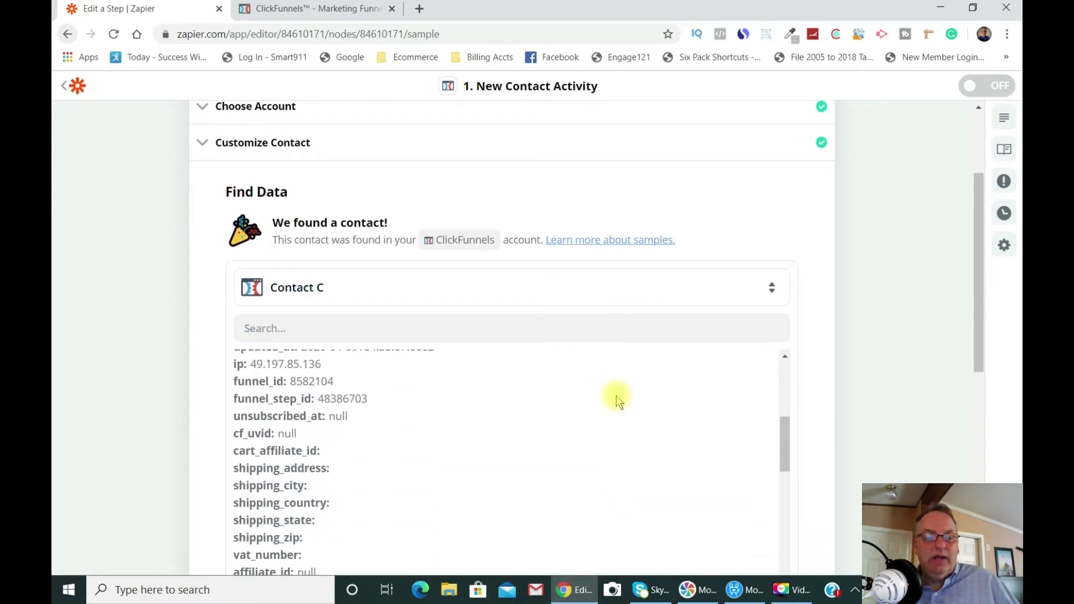
scroll(616, 395, "down", 9)
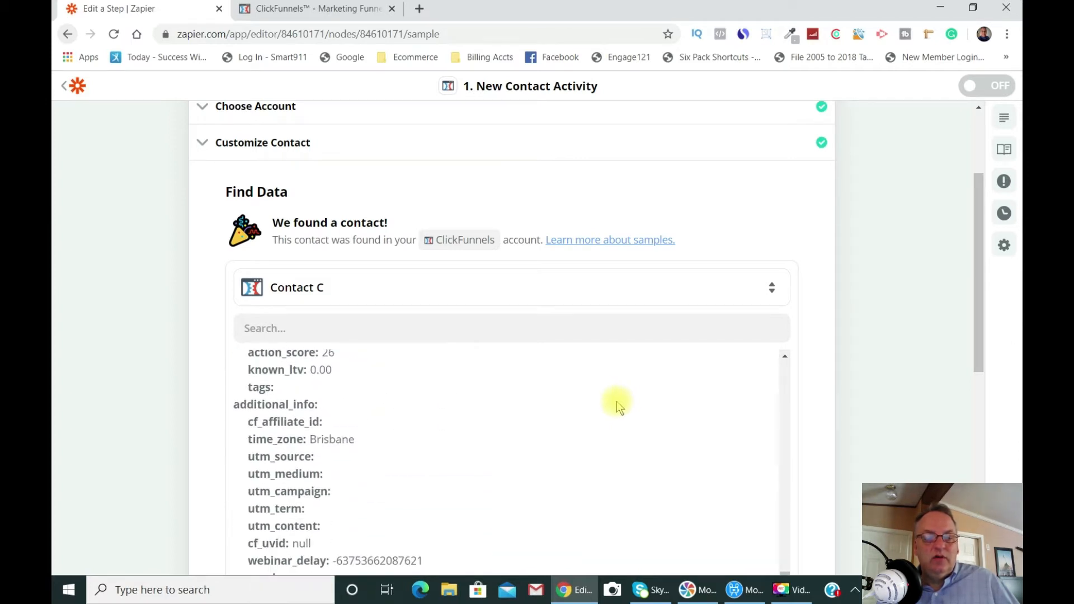
scroll(616, 402, "up", 20)
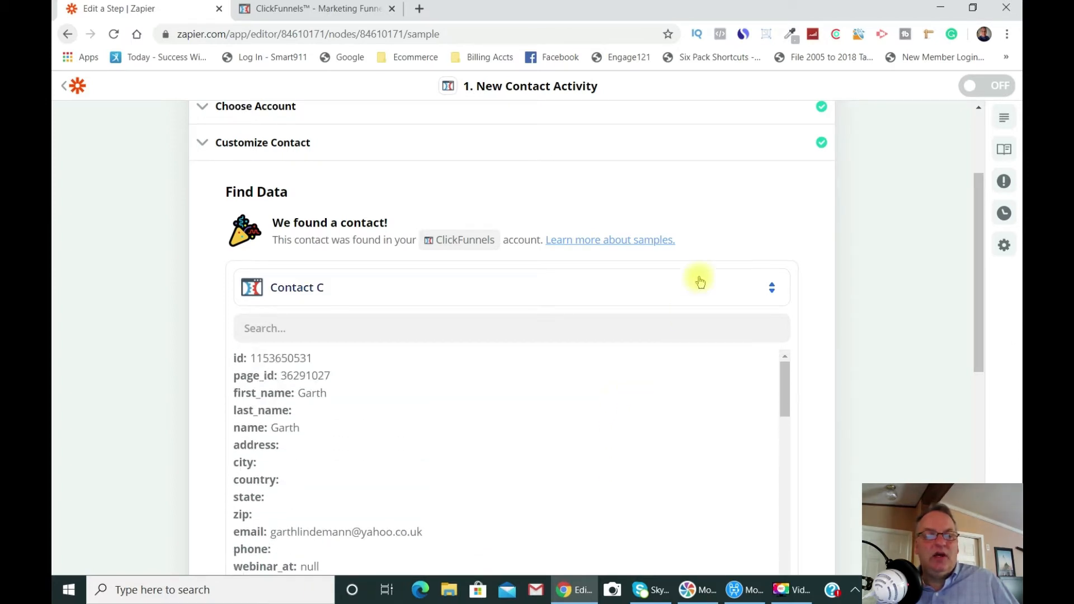
scroll(714, 314, "up", 3)
scroll(756, 314, "down", 4)
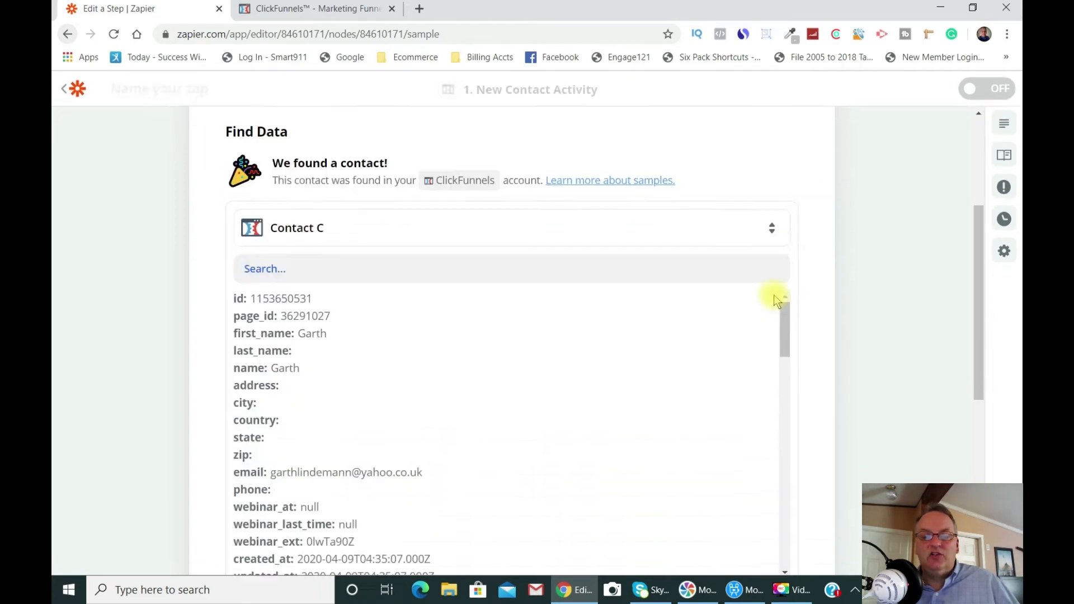
Choose Contact A as the trigger's sample contact and finish the trigger setup.
left_click(771, 223)
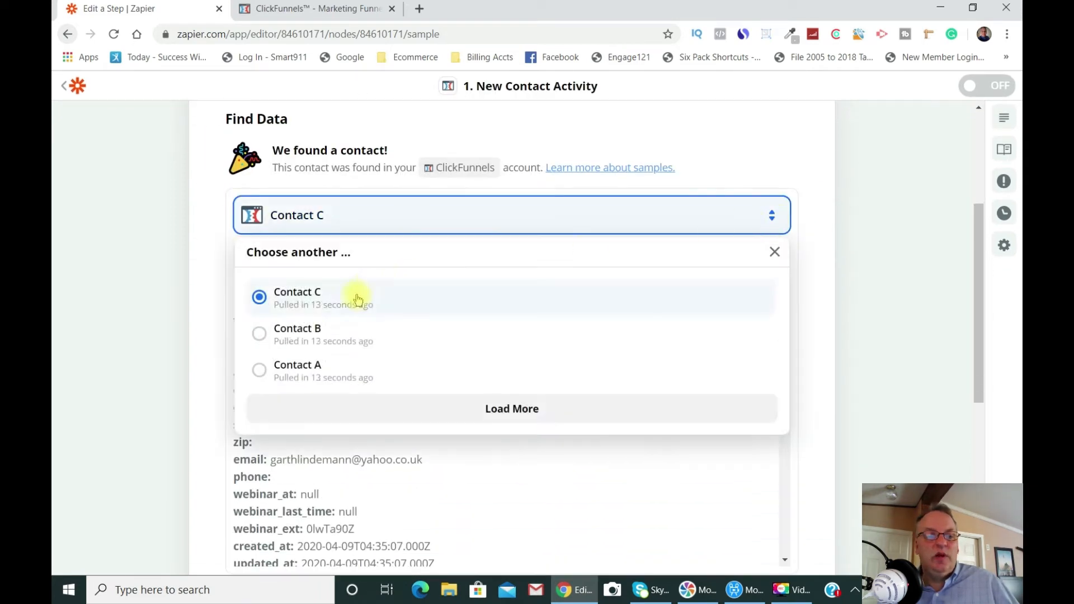
left_click(312, 365)
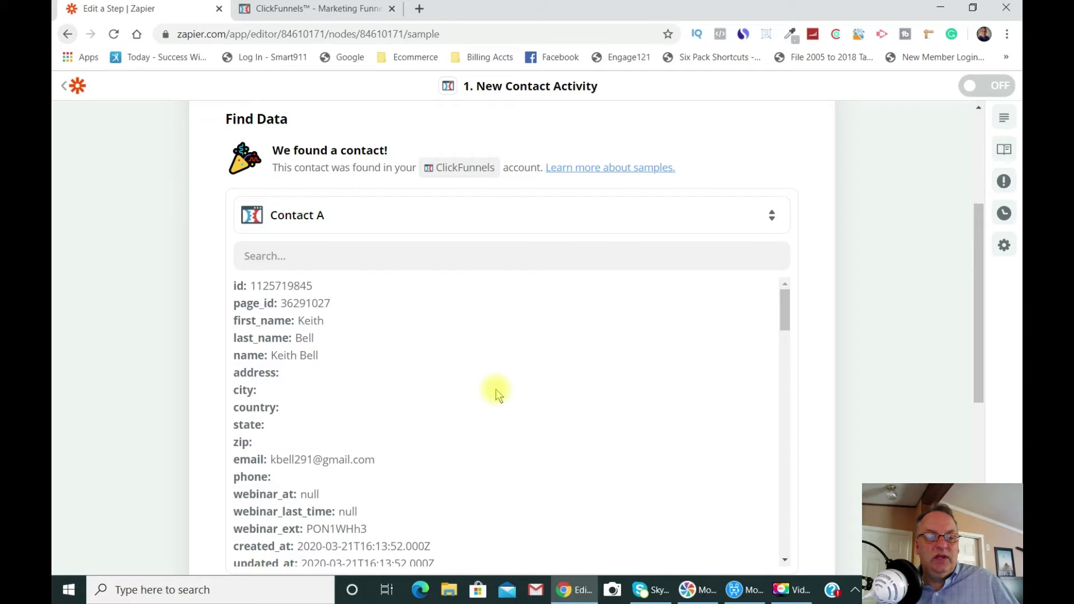
scroll(497, 390, "down", 1)
scroll(498, 384, "up", 1)
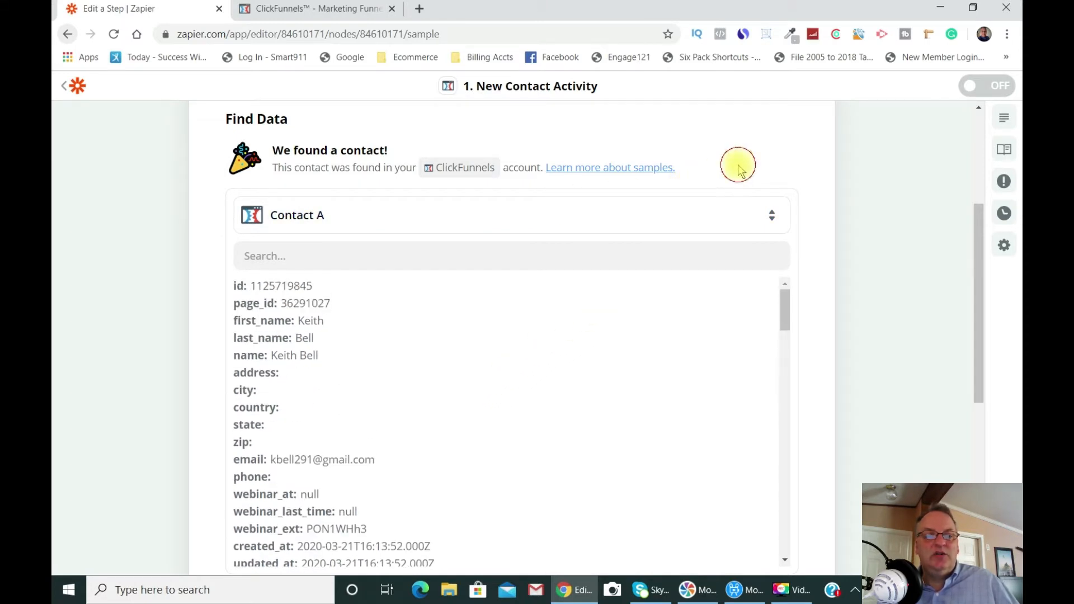
left_click(308, 223)
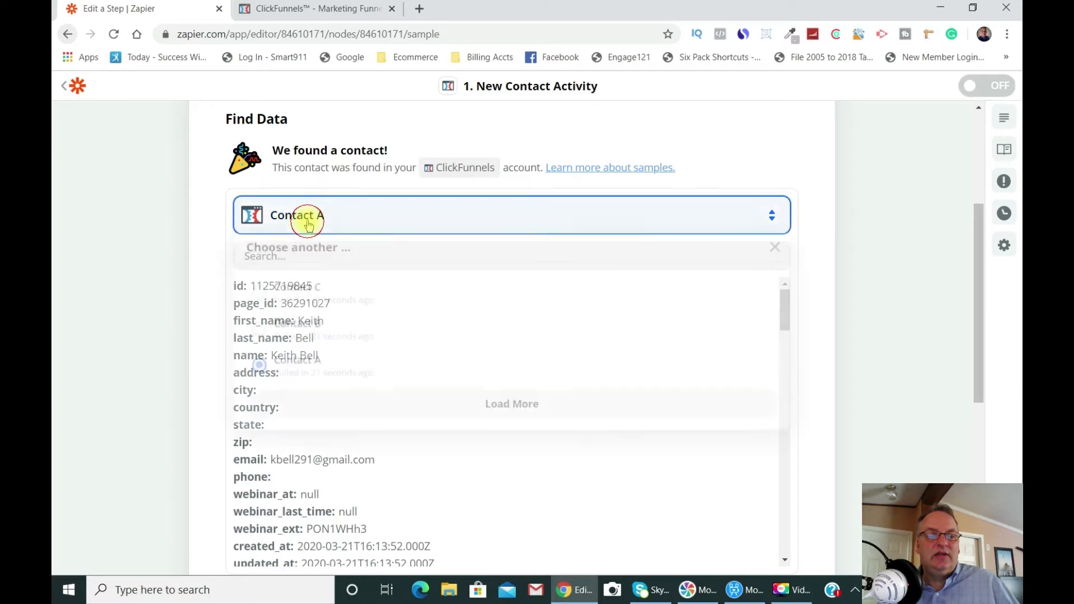
left_click(487, 404)
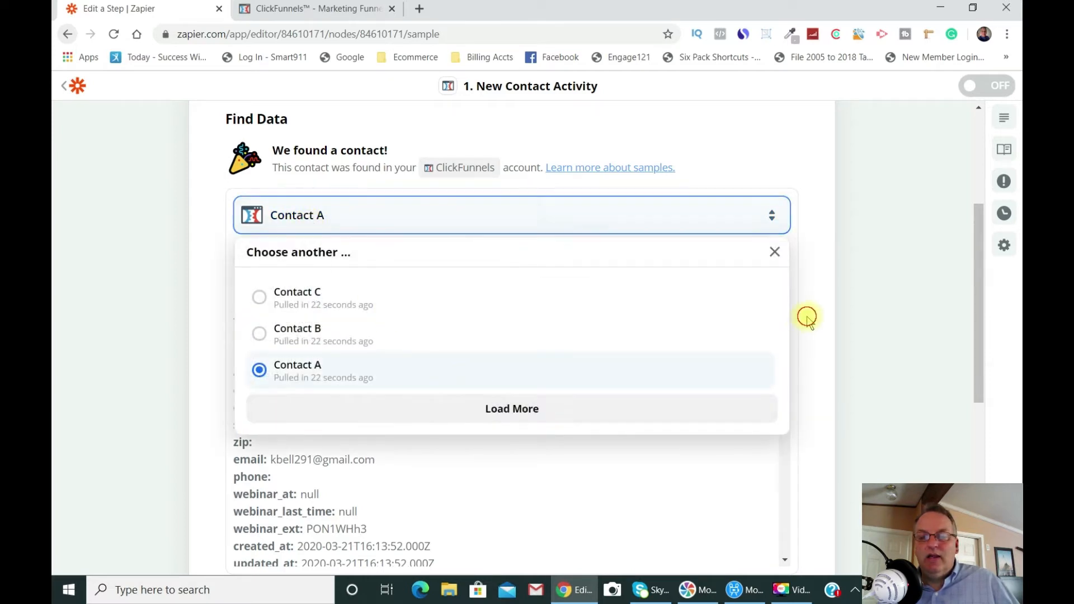
left_click(799, 331)
scroll(799, 327, "down", 4)
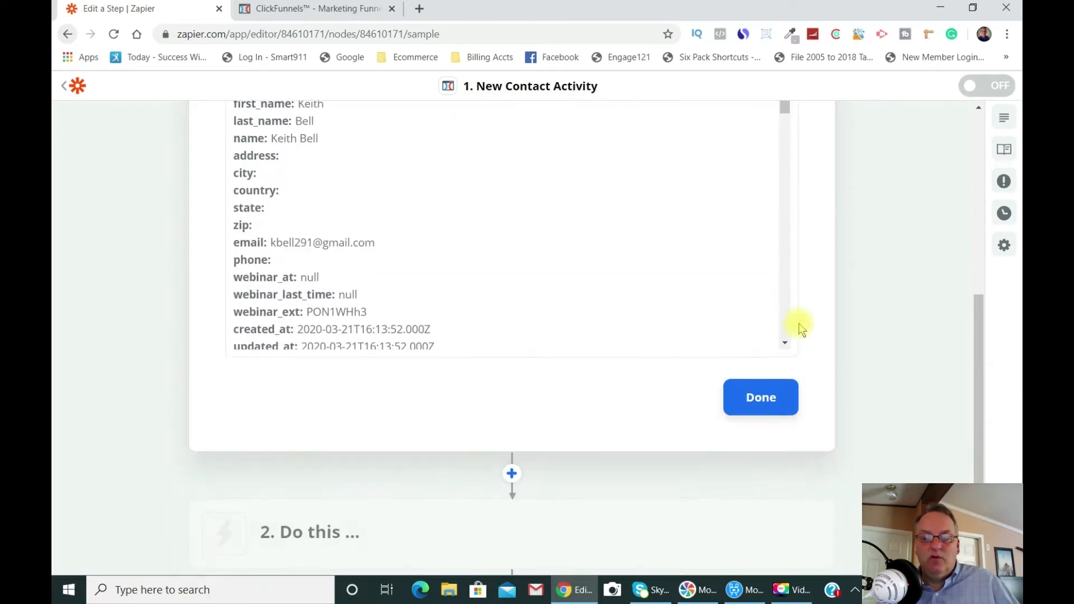
left_click(783, 391)
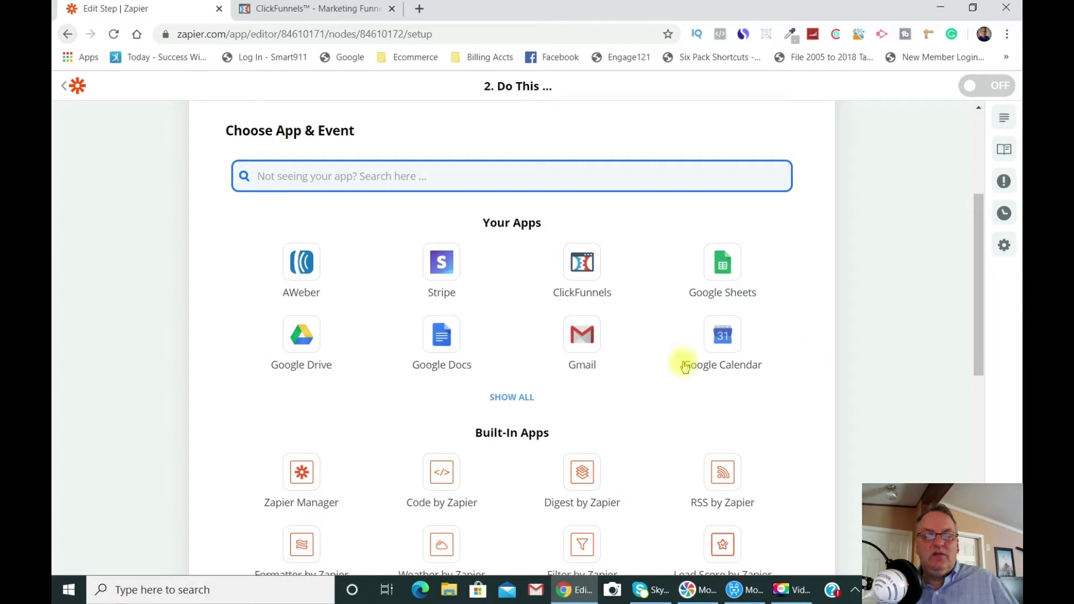
Set the Zap's action to AWeber with the Create Subscriber event and proceed to the account choice.
scroll(678, 291, "up", 4)
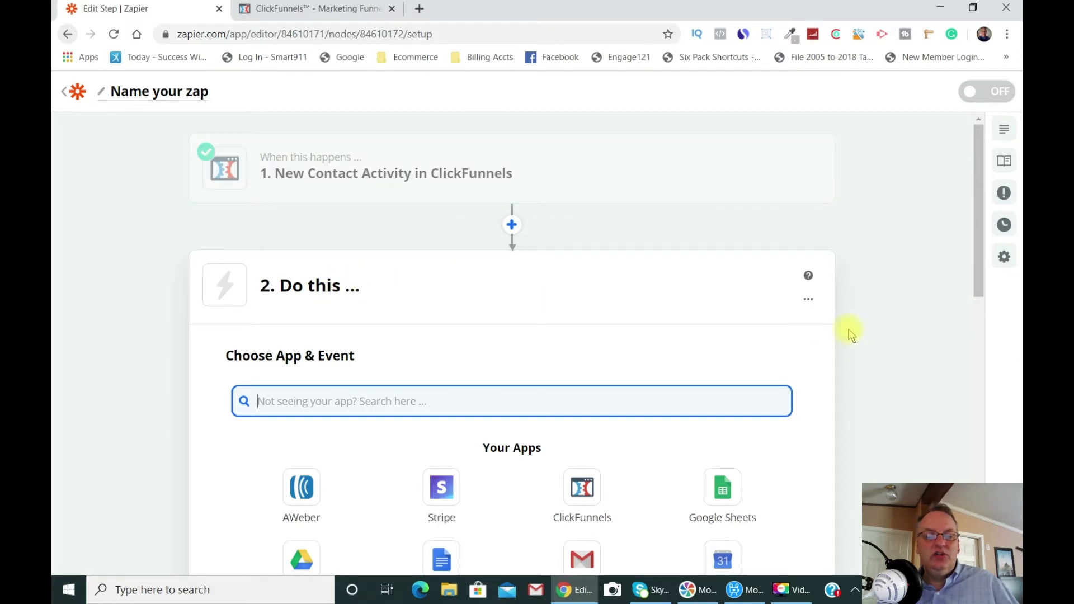
scroll(858, 322, "down", 3)
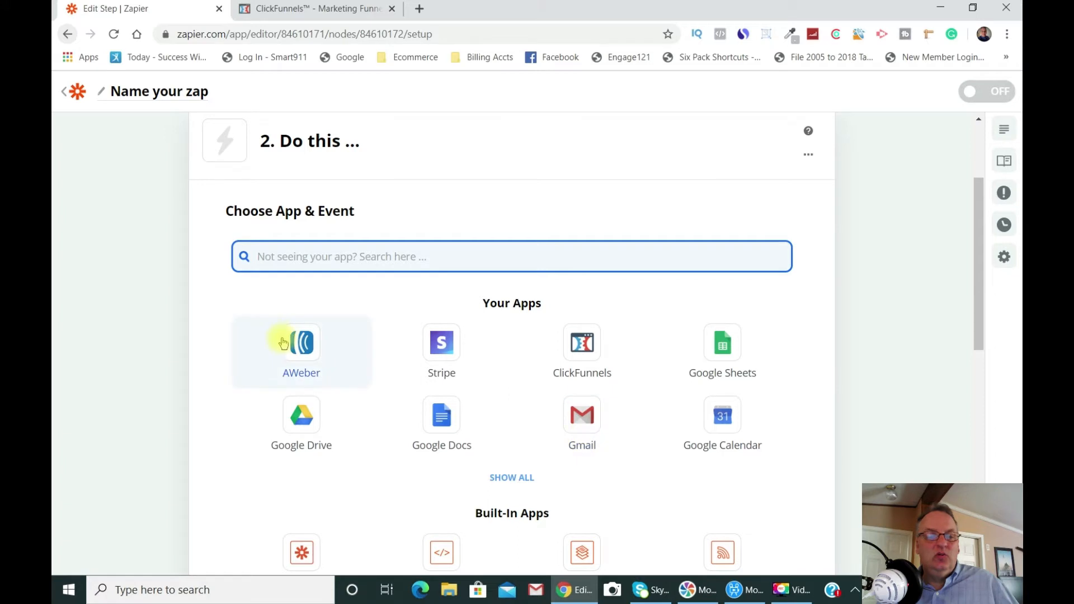
left_click(307, 343)
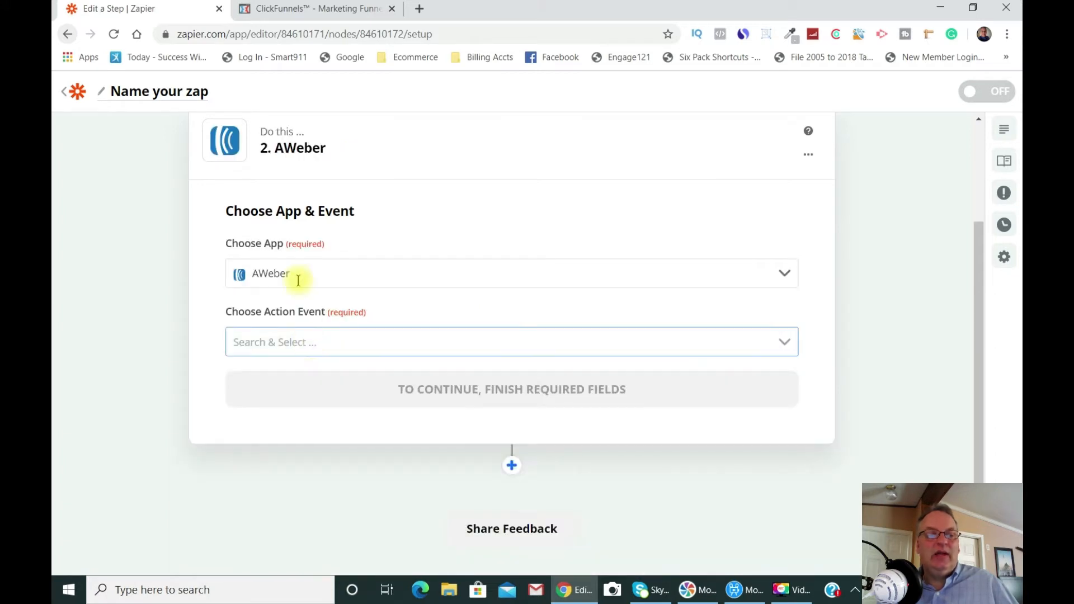
left_click(329, 342)
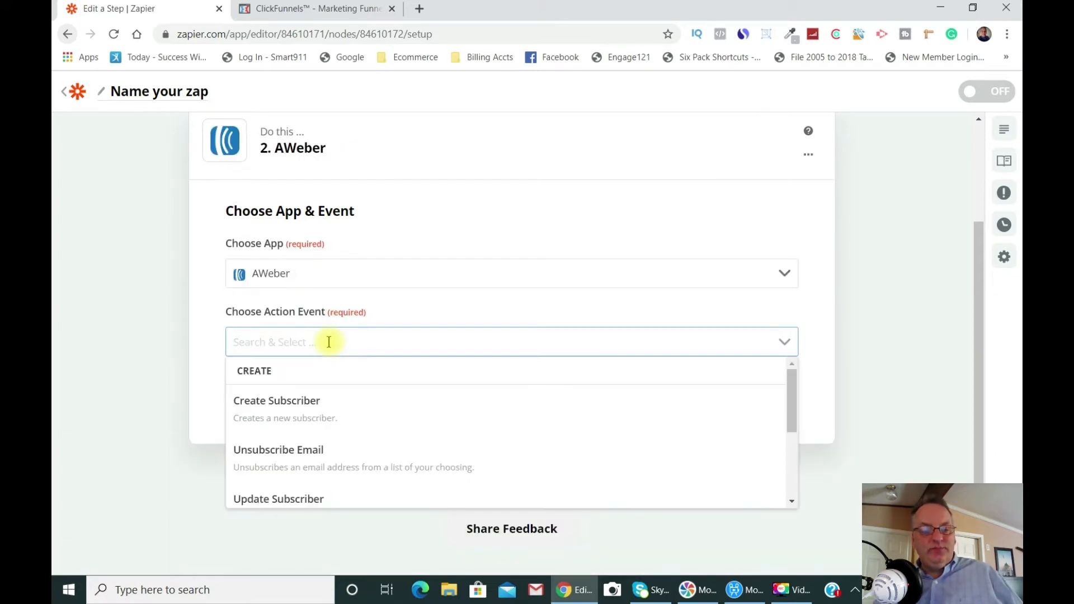
left_click(310, 418)
left_click(532, 387)
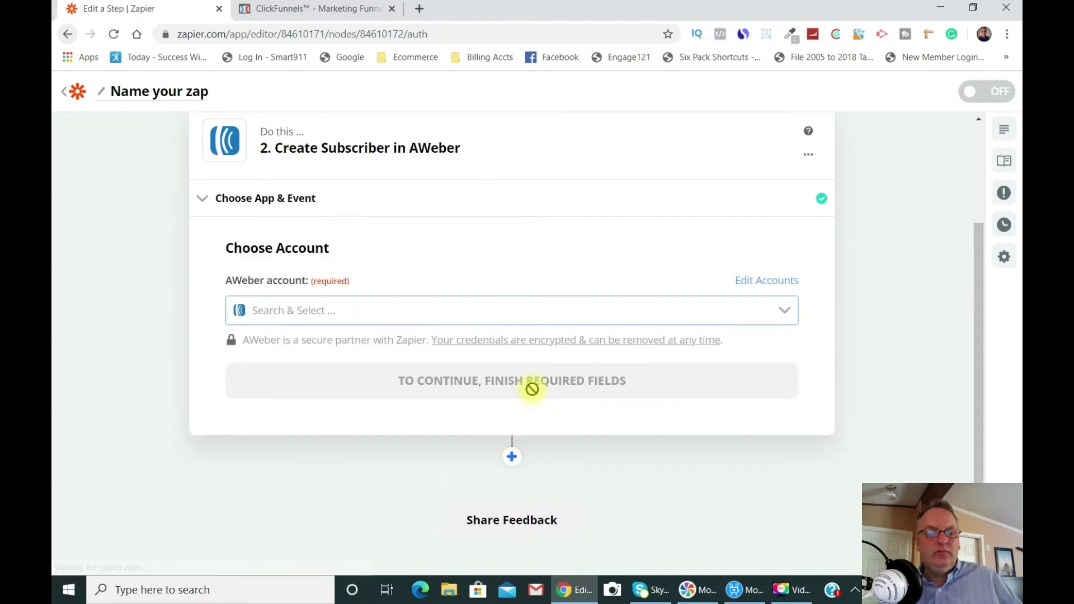
Assign the connected AWeber account to the action and proceed to the subscriber customization.
left_click(356, 310)
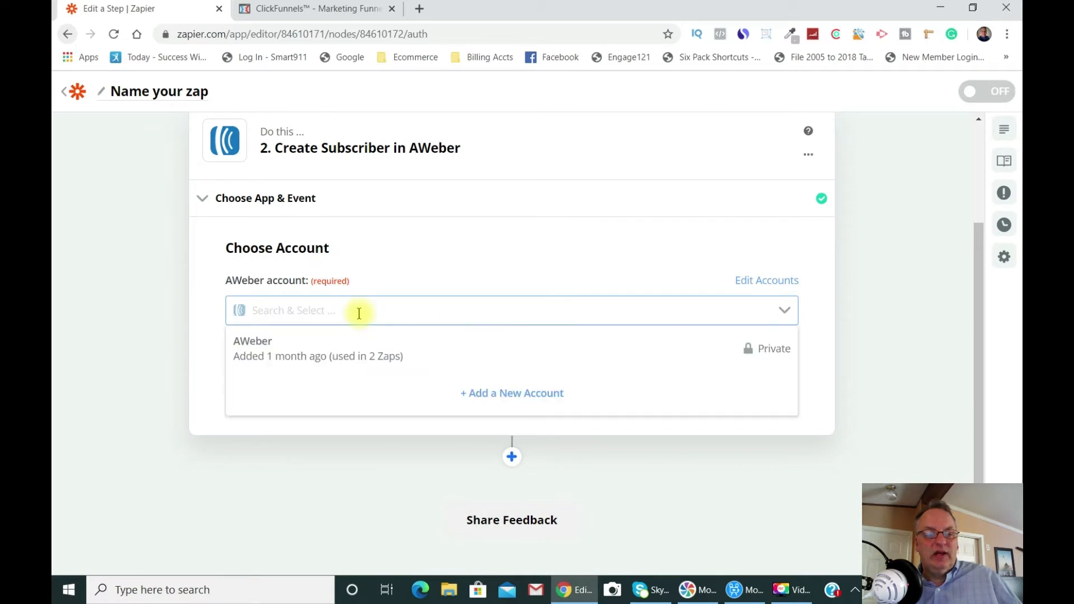
left_click(329, 358)
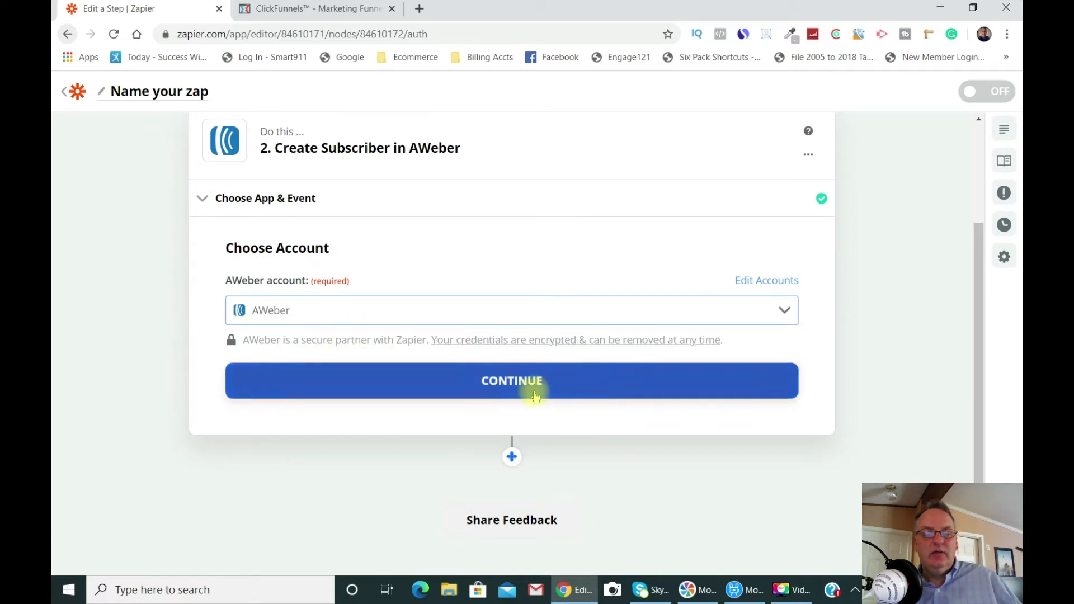
left_click(535, 392)
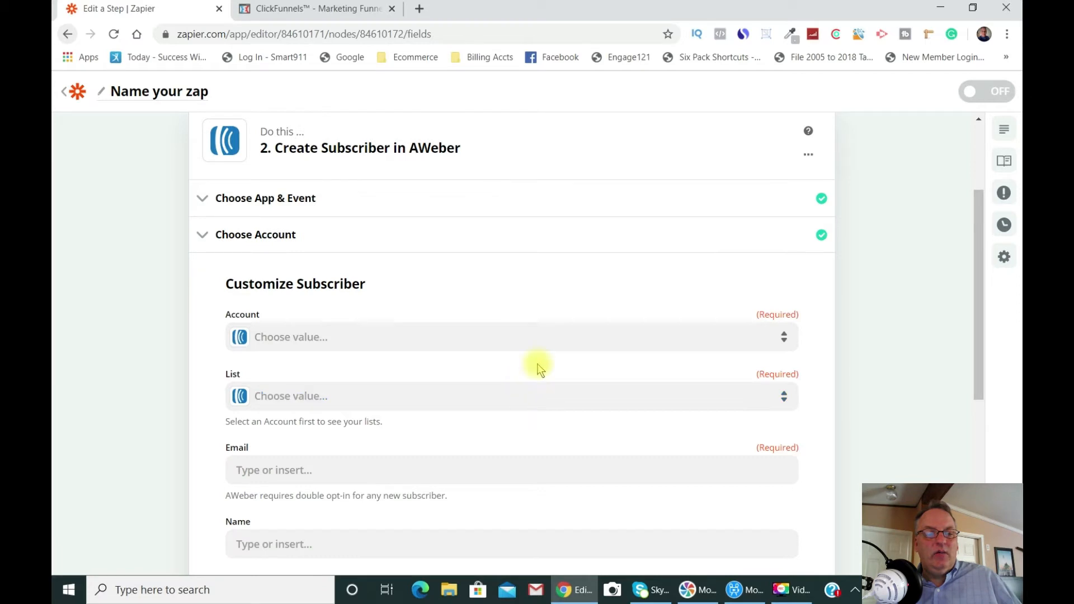
Select the available AWeber account number and the Funnellosophy list for the new subscriber.
left_click(333, 338)
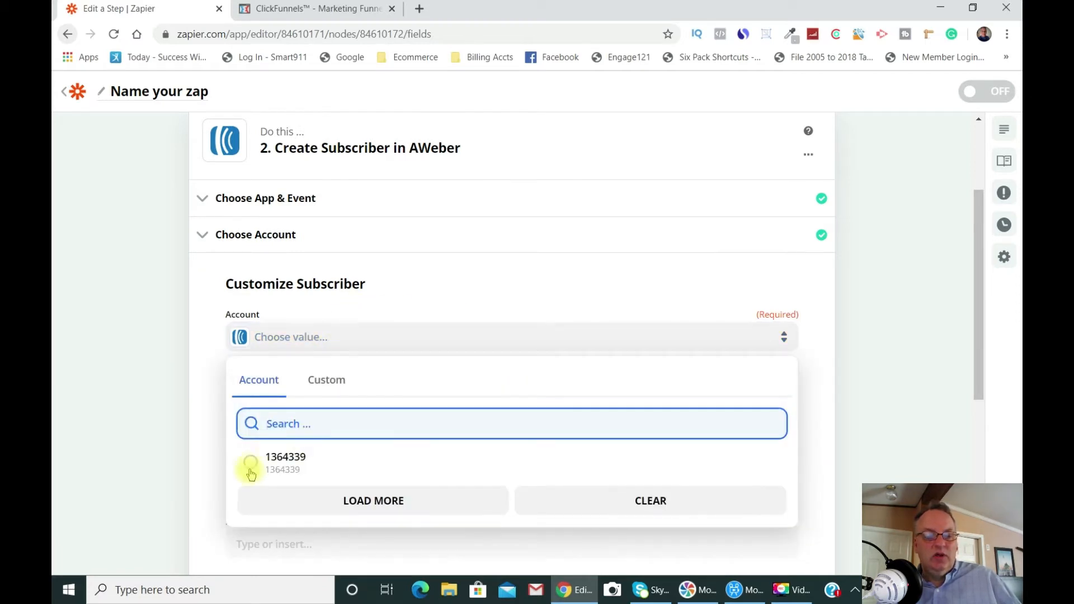
left_click(252, 465)
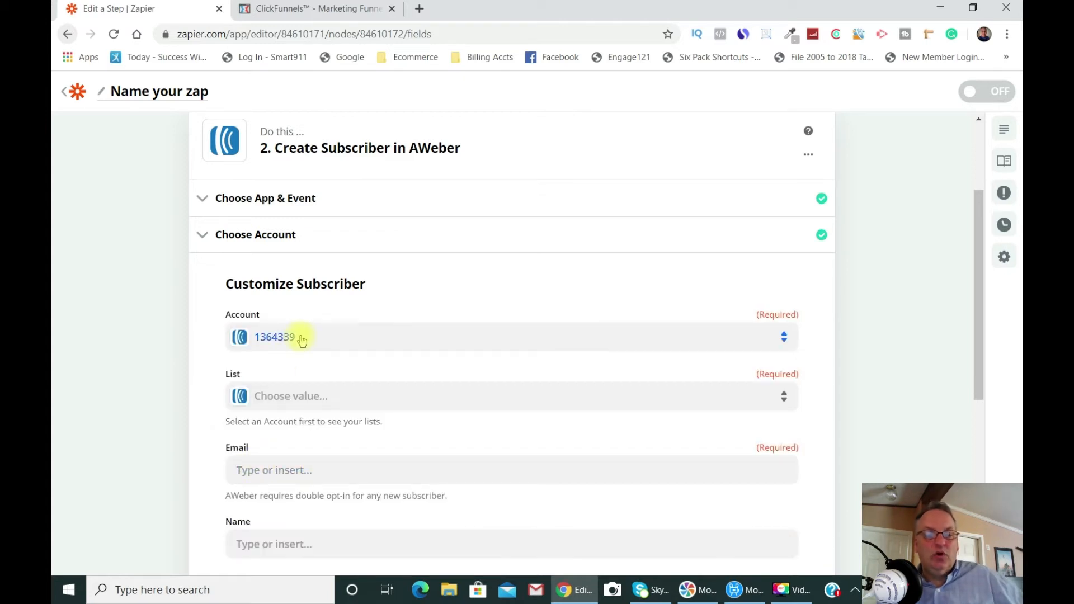
scroll(418, 348, "down", 3)
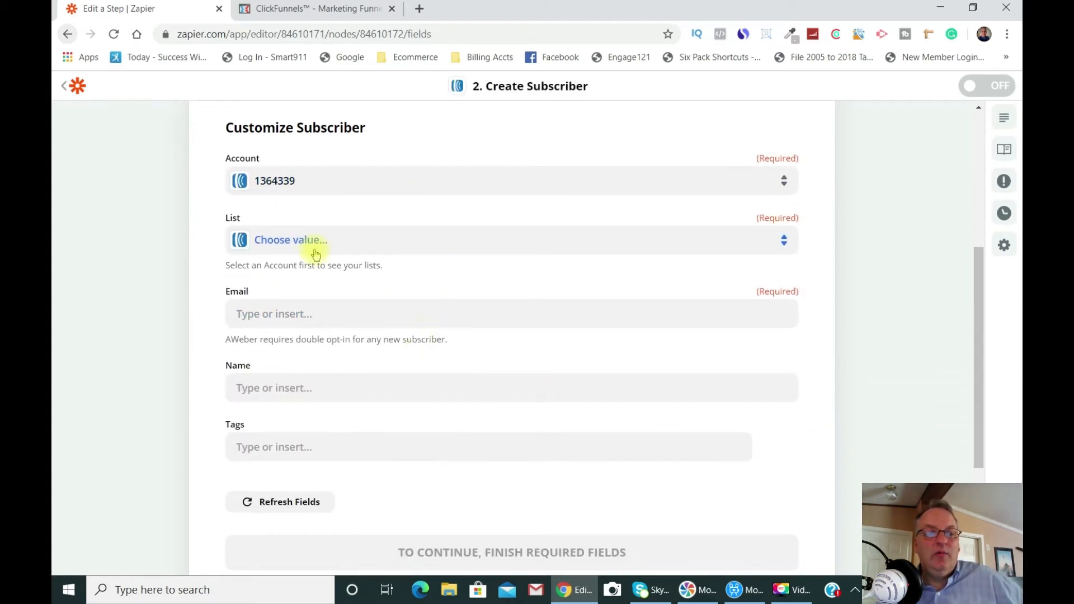
left_click(317, 248)
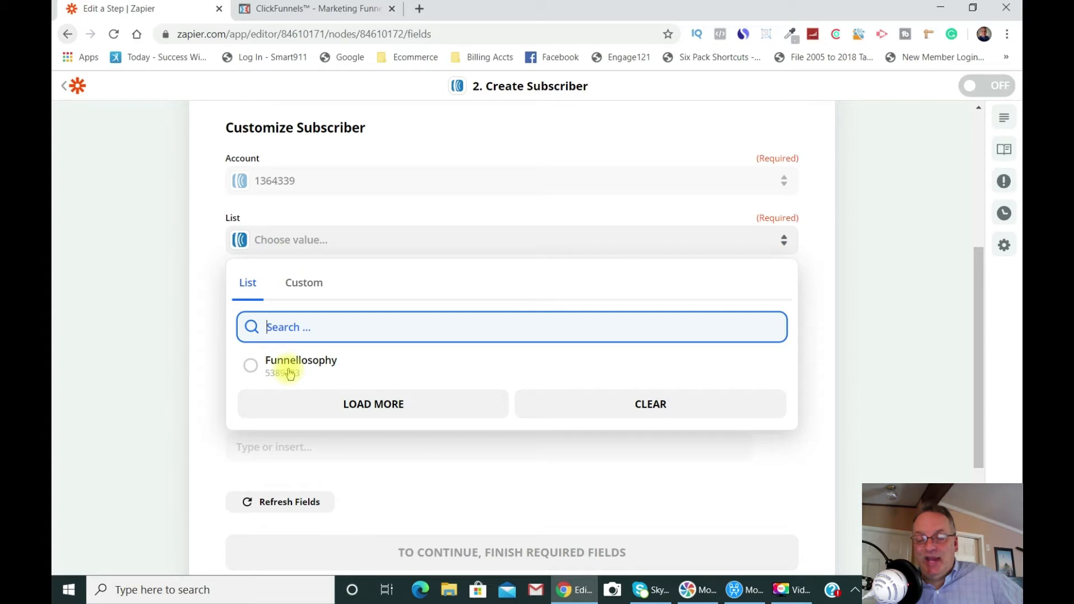
left_click(255, 365)
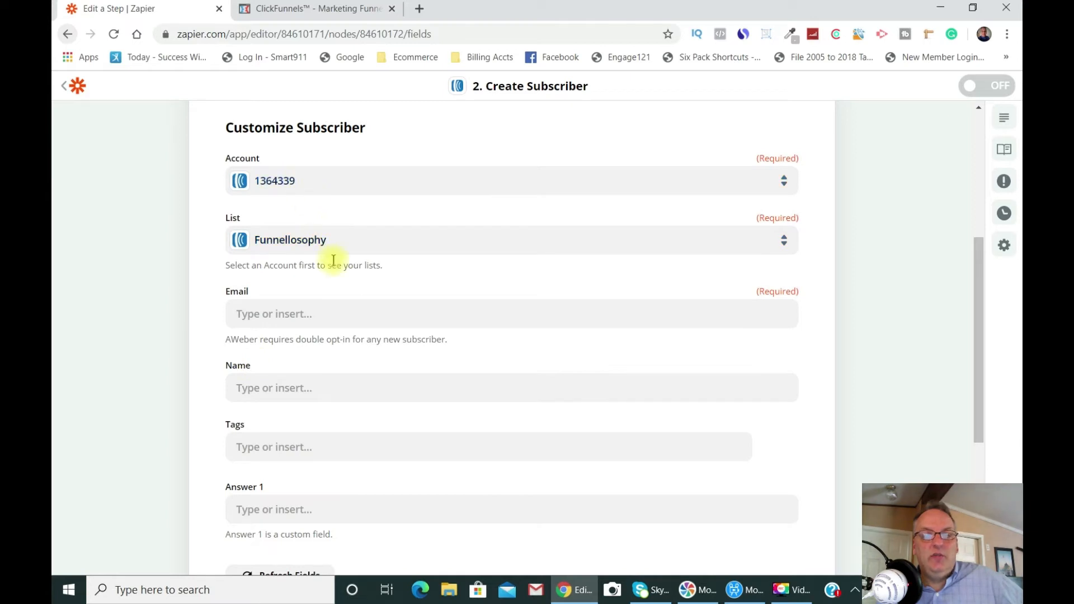
Map the subscriber's Email field to the Email value from the ClickFunnels contact, browsing all available data options.
left_click(325, 314)
scroll(509, 266, "down", 1)
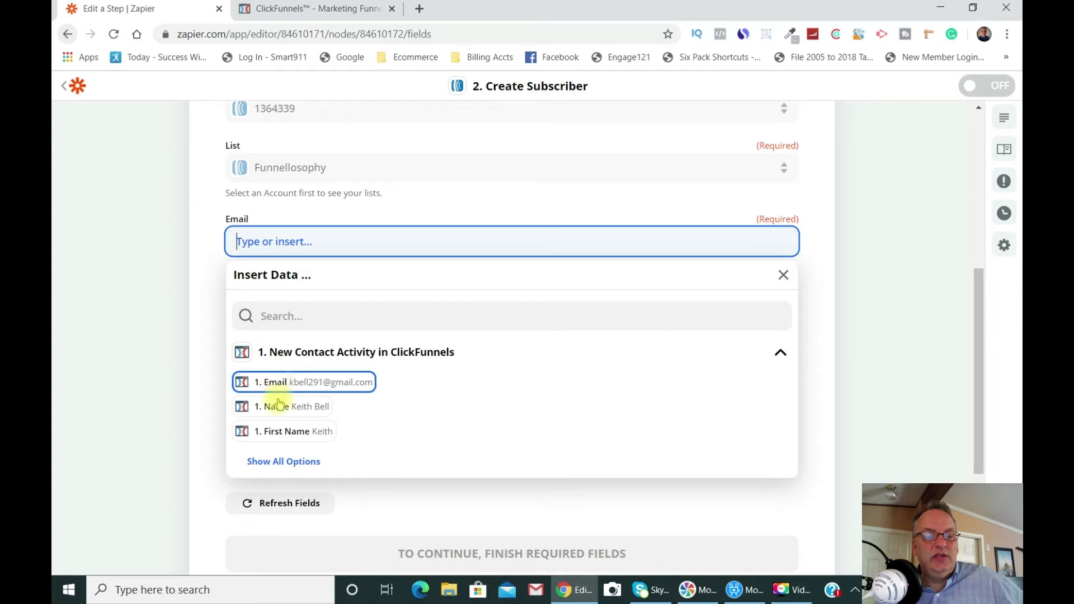
left_click(283, 462)
scroll(342, 424, "down", 1)
scroll(343, 418, "down", 6)
scroll(353, 415, "up", 4)
scroll(353, 414, "up", 3)
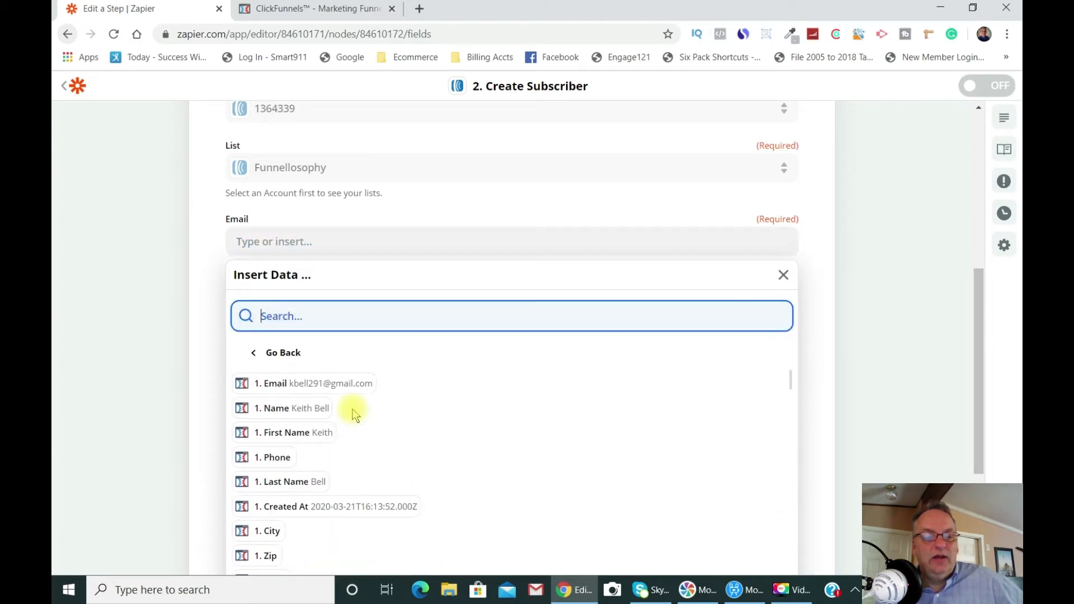
left_click(288, 386)
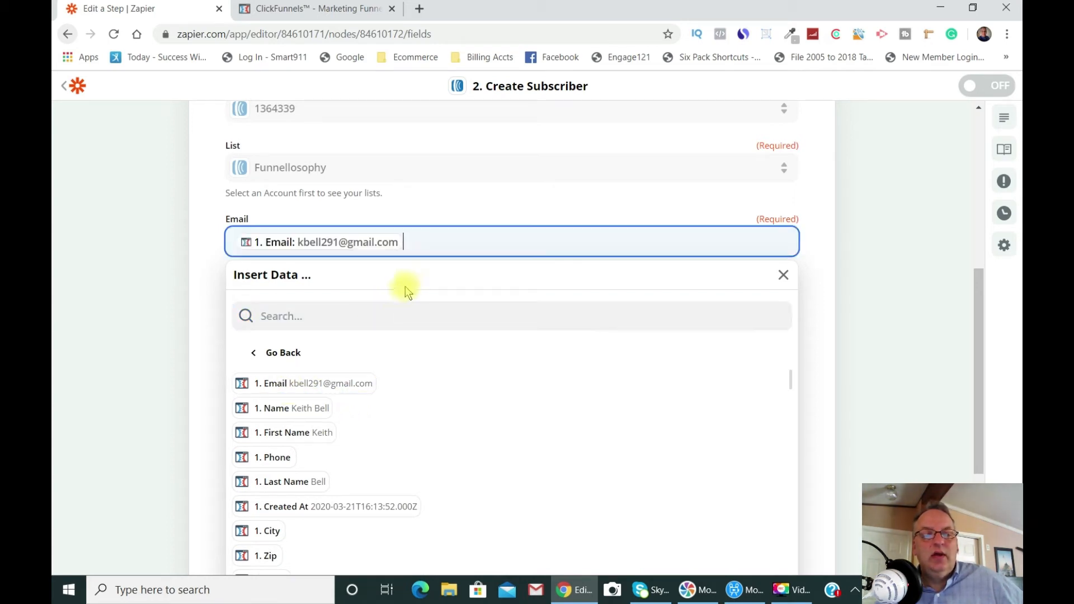
left_click(466, 200)
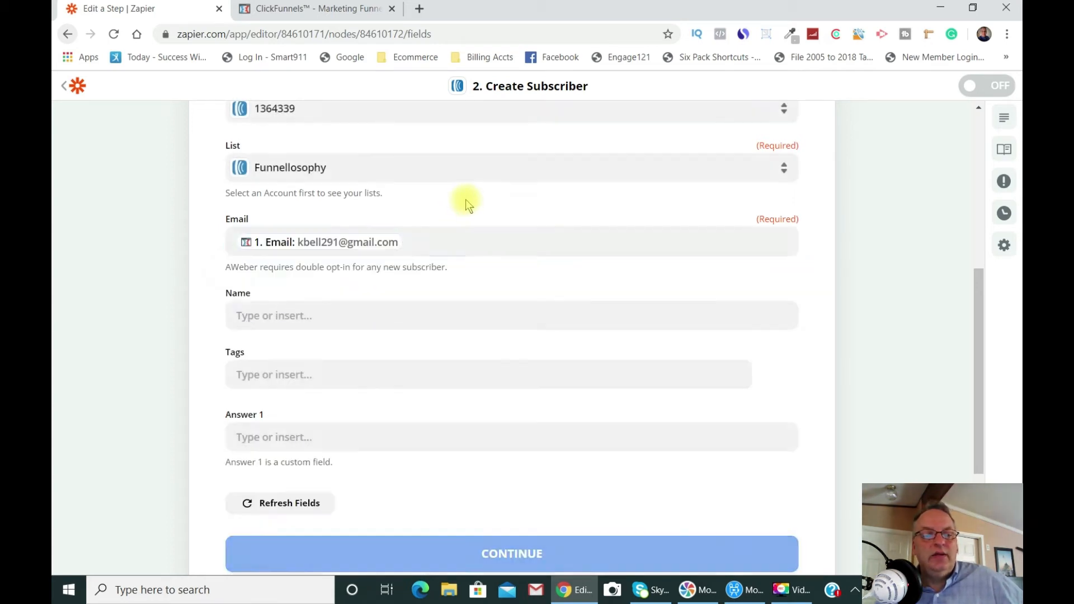
Map the subscriber's Name field to the full Name value from the ClickFunnels contact.
left_click(319, 312)
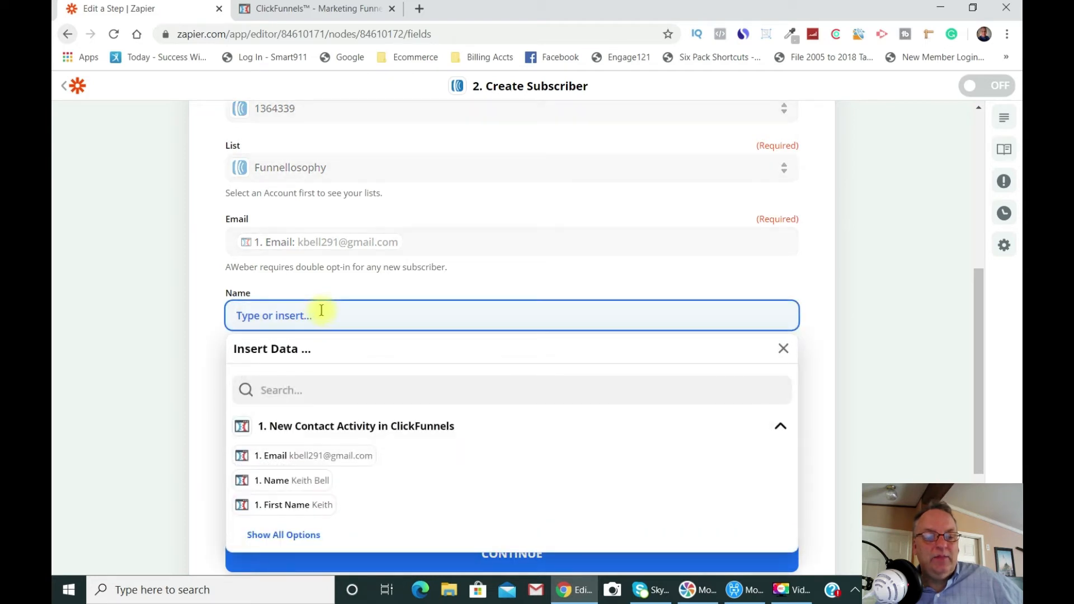
left_click(279, 481)
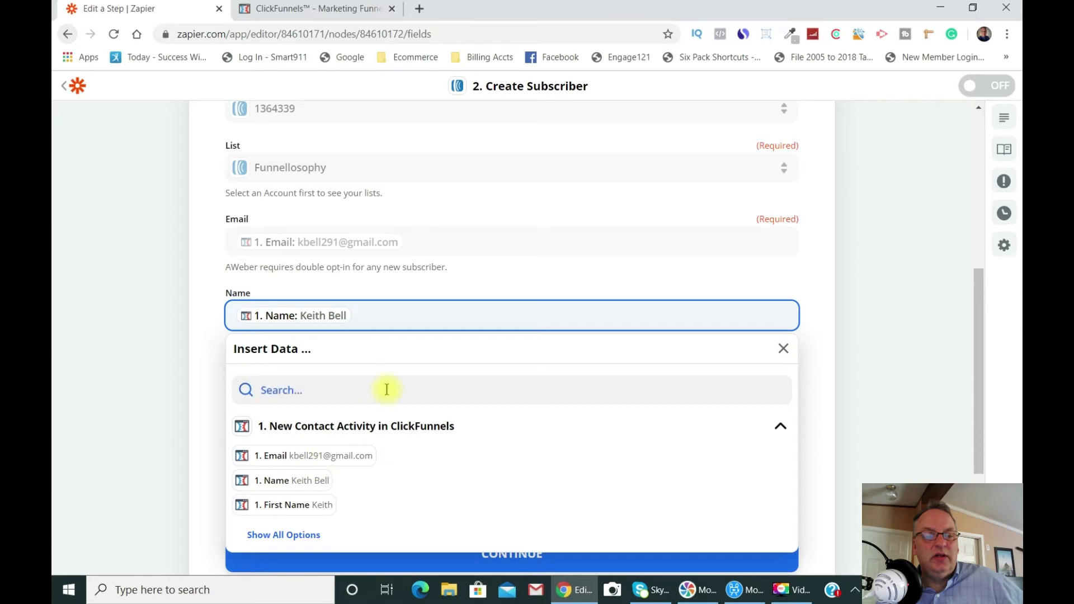
left_click(497, 277)
Add the tag CF-New Subscriber to the subscriber being created.
scroll(511, 293, "down", 1)
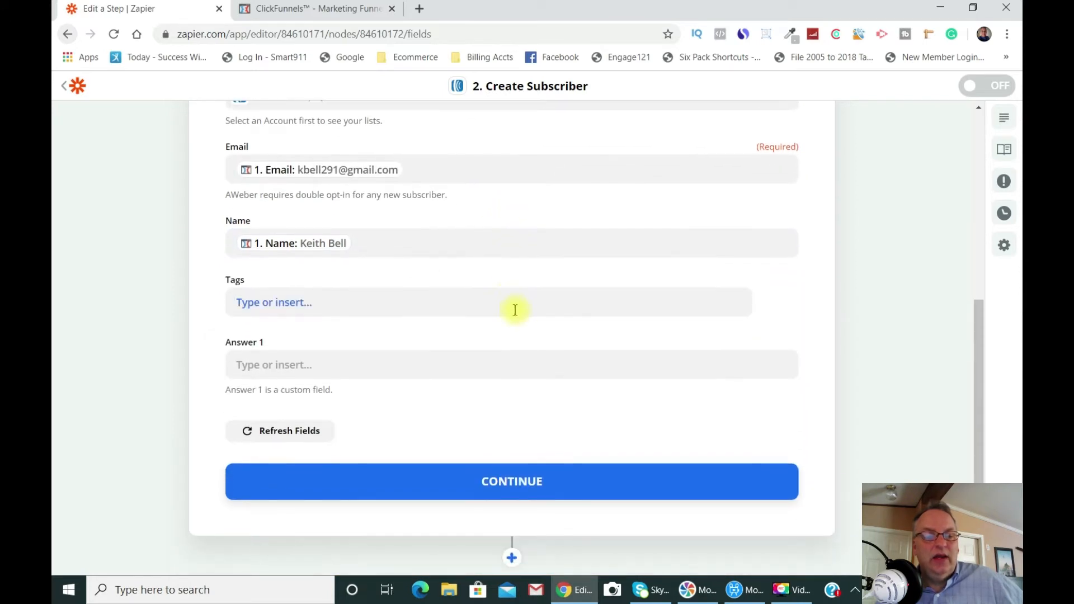
left_click(356, 302)
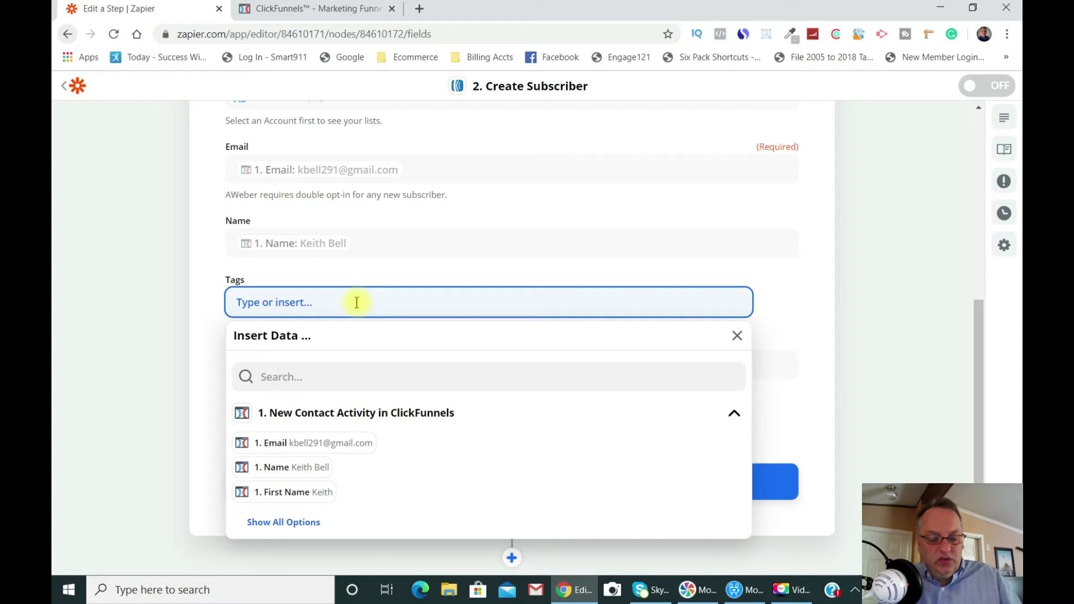
type("C")
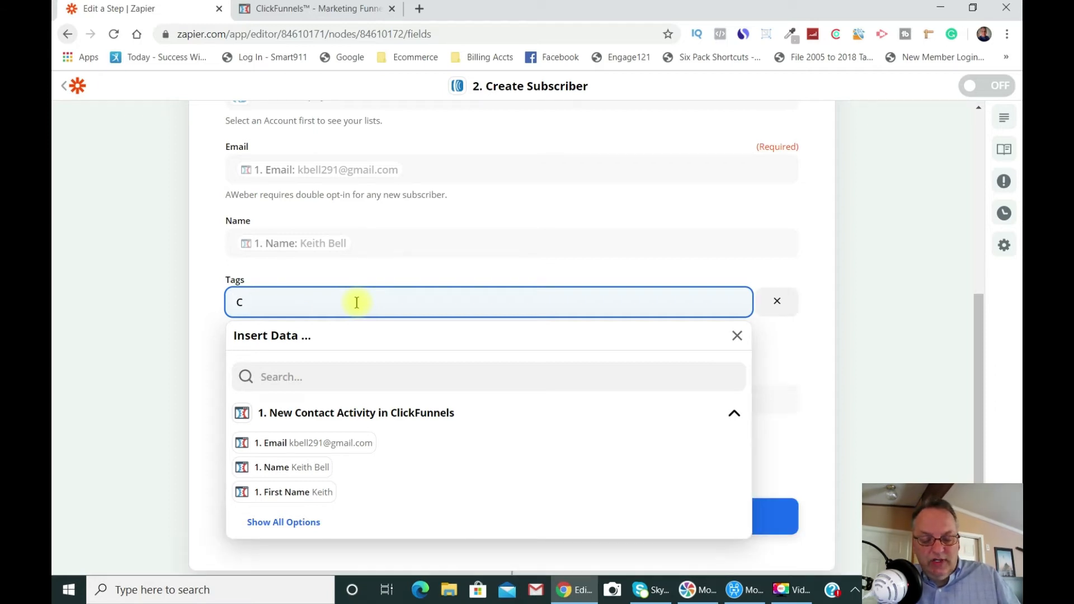
type("F-New Subscriber")
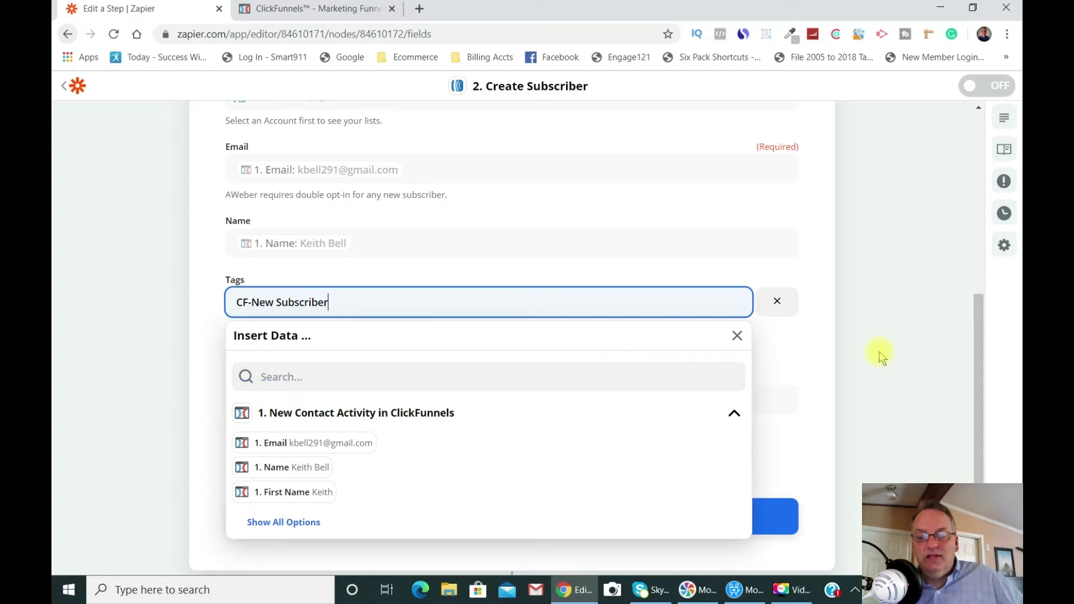
left_click(797, 353)
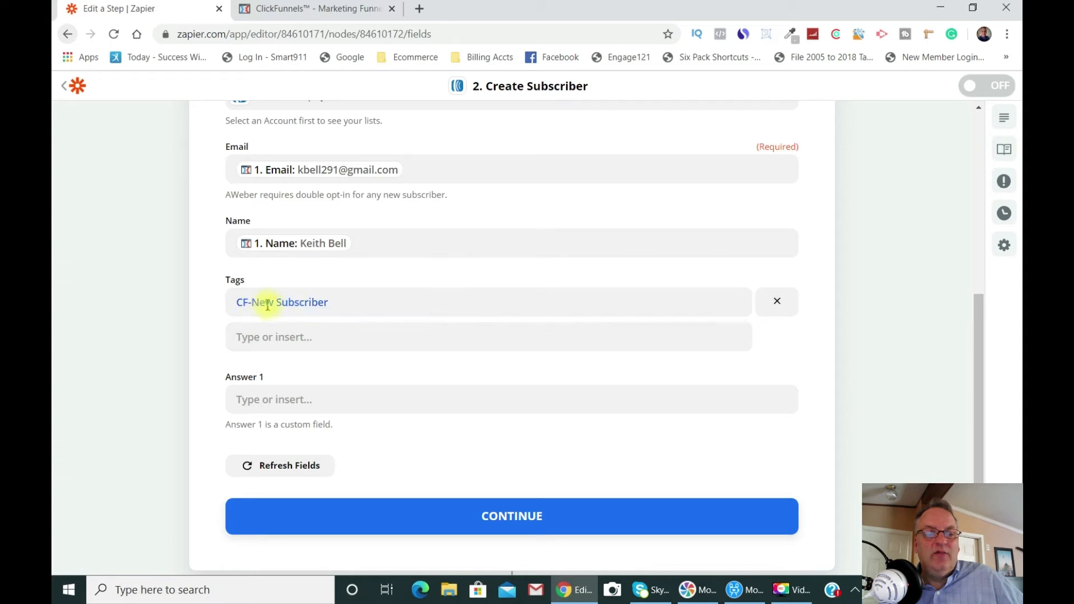
Review the subscriber field mappings, finish the customization, and send a test subscriber to AWeber for review.
scroll(330, 298, "up", 7)
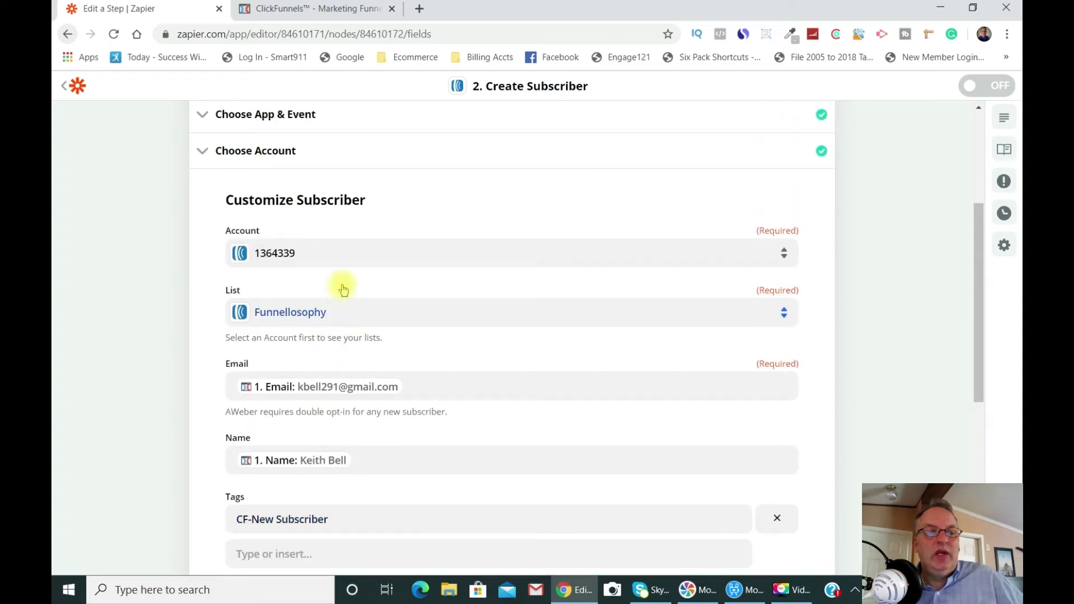
scroll(370, 287, "up", 2)
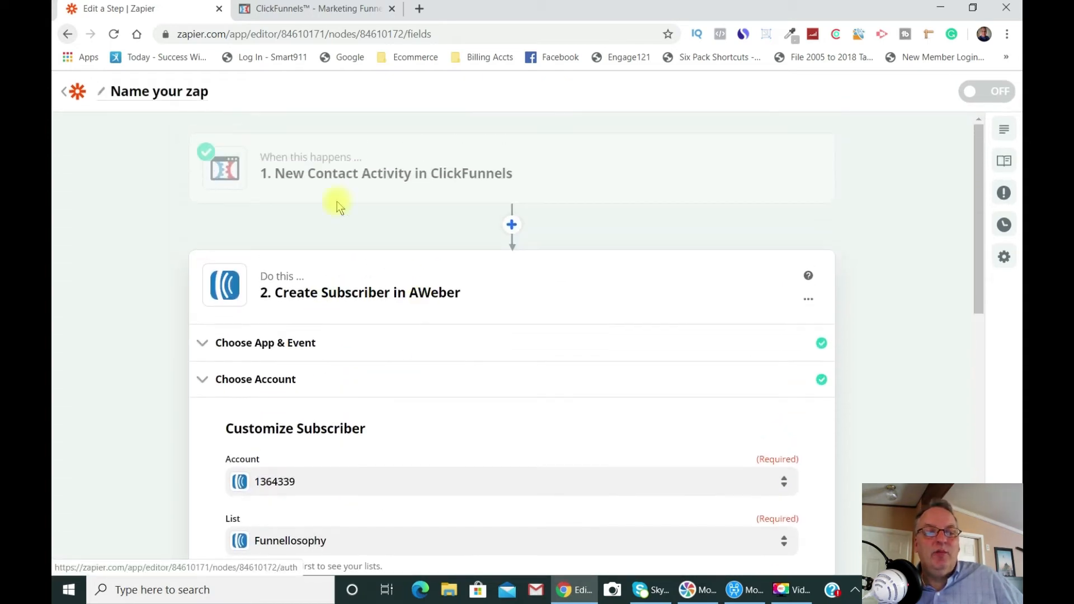
scroll(499, 297, "down", 1)
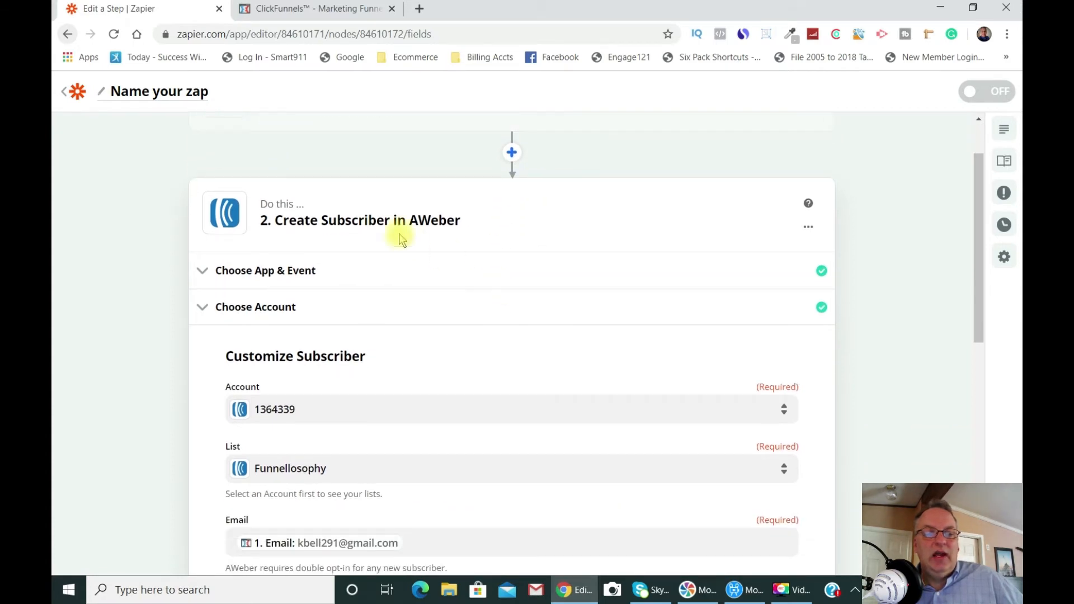
scroll(483, 309, "down", 2)
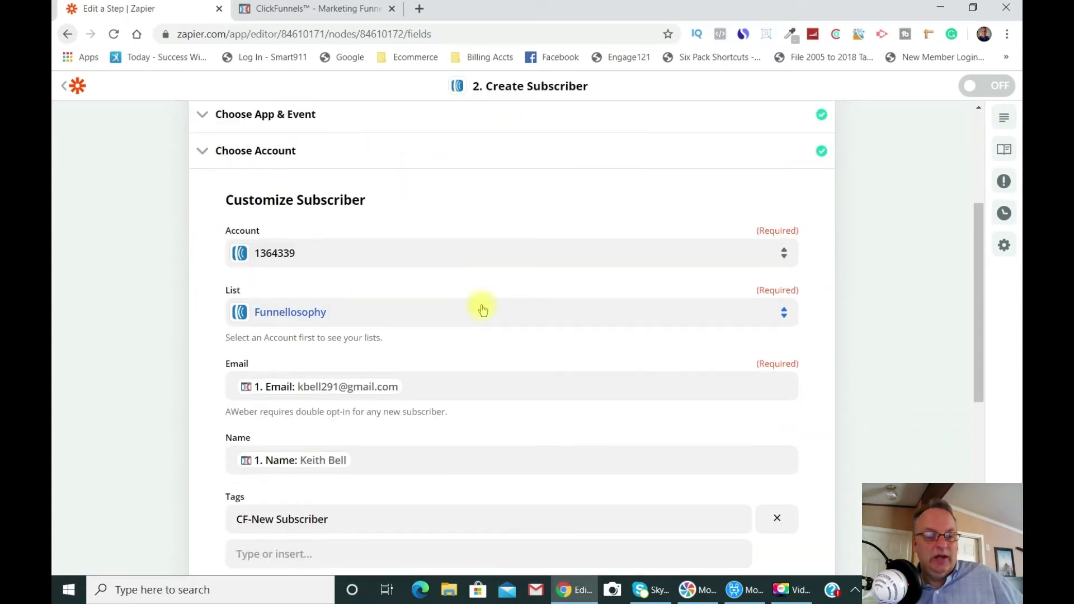
scroll(483, 309, "down", 3)
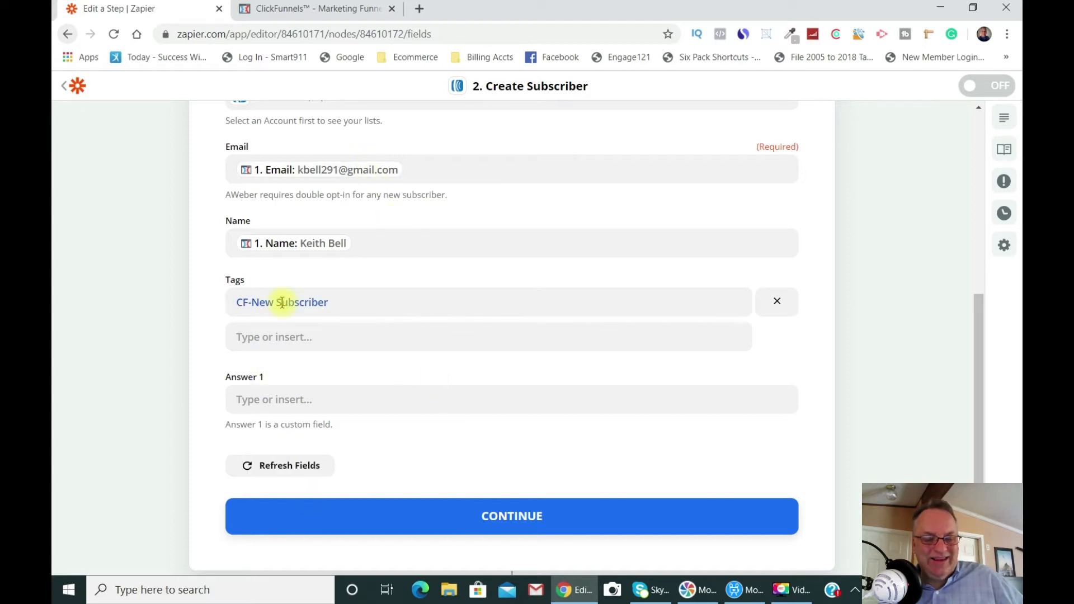
left_click(529, 522)
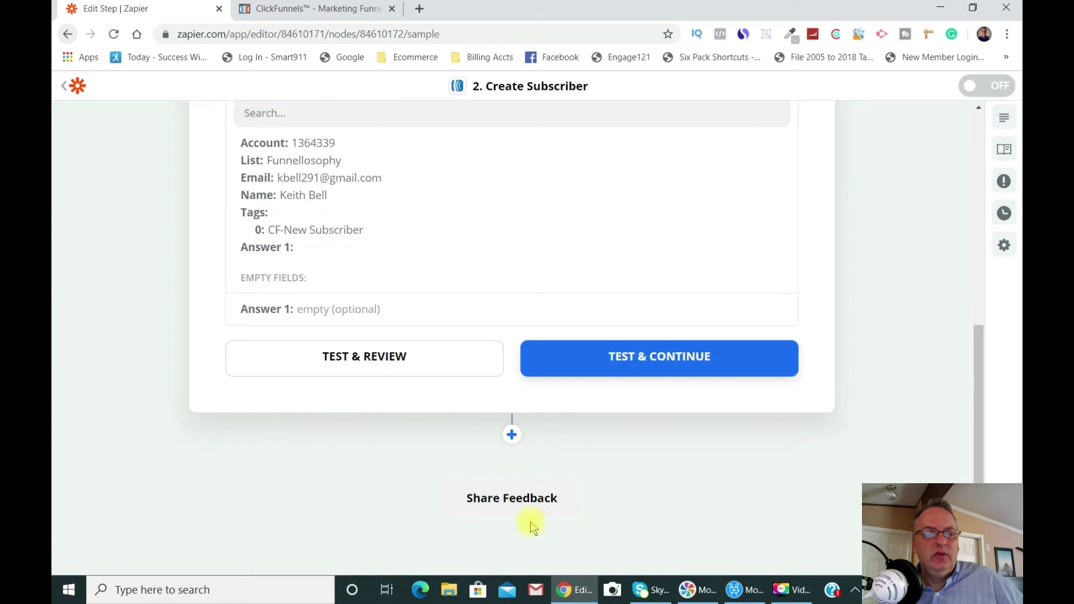
left_click(390, 371)
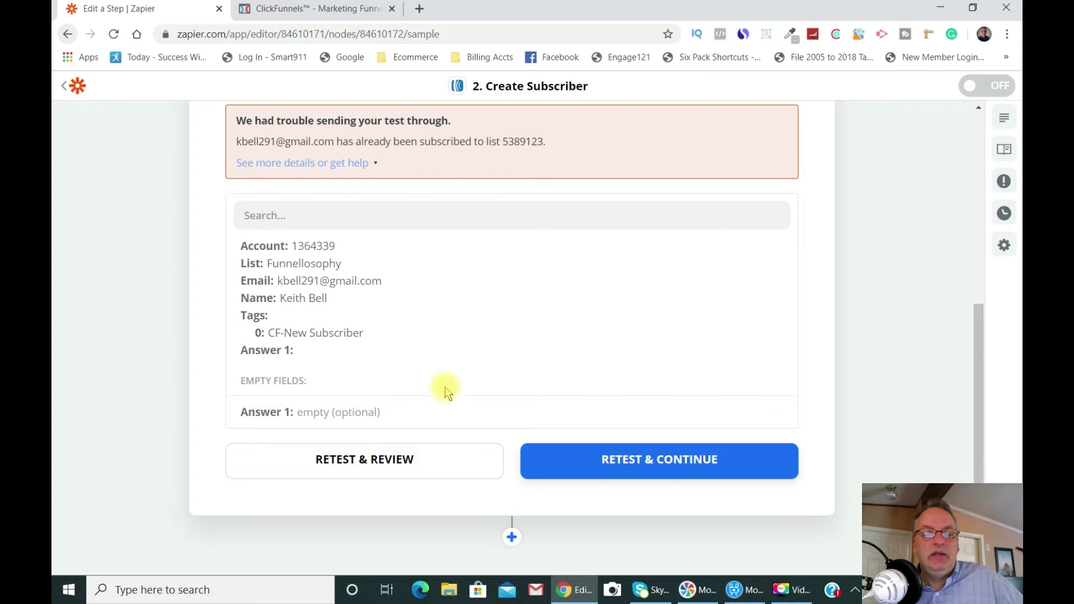
scroll(445, 387, "up", 3)
Open AWeber in a new browser tab, log in with the prefilled credentials, and dismiss the landing pages promotion.
left_click(417, 10)
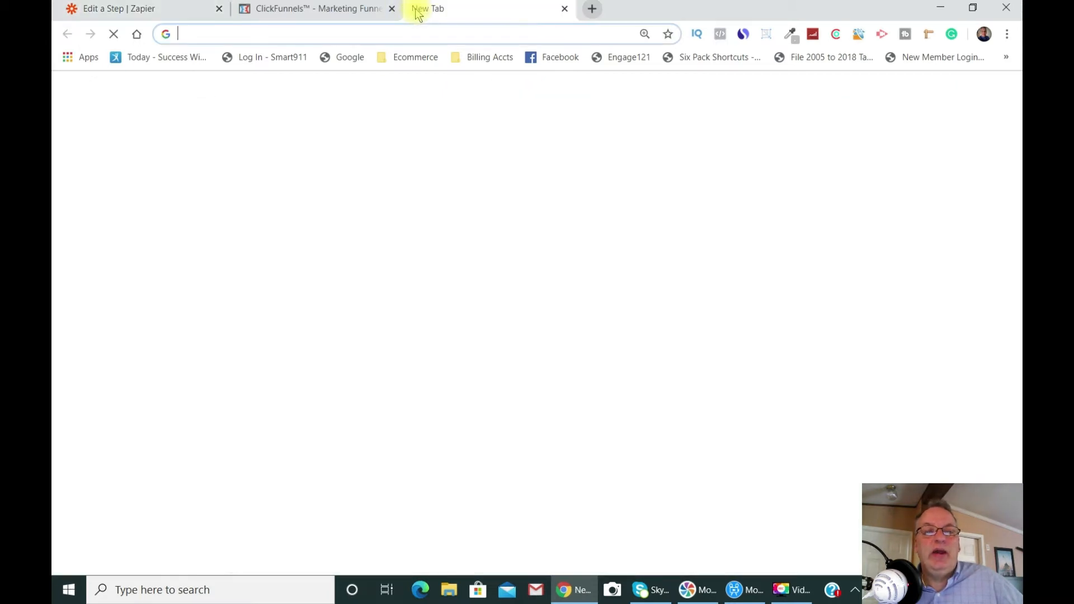
left_click(414, 57)
mouse_move(449, 213)
left_click(714, 216)
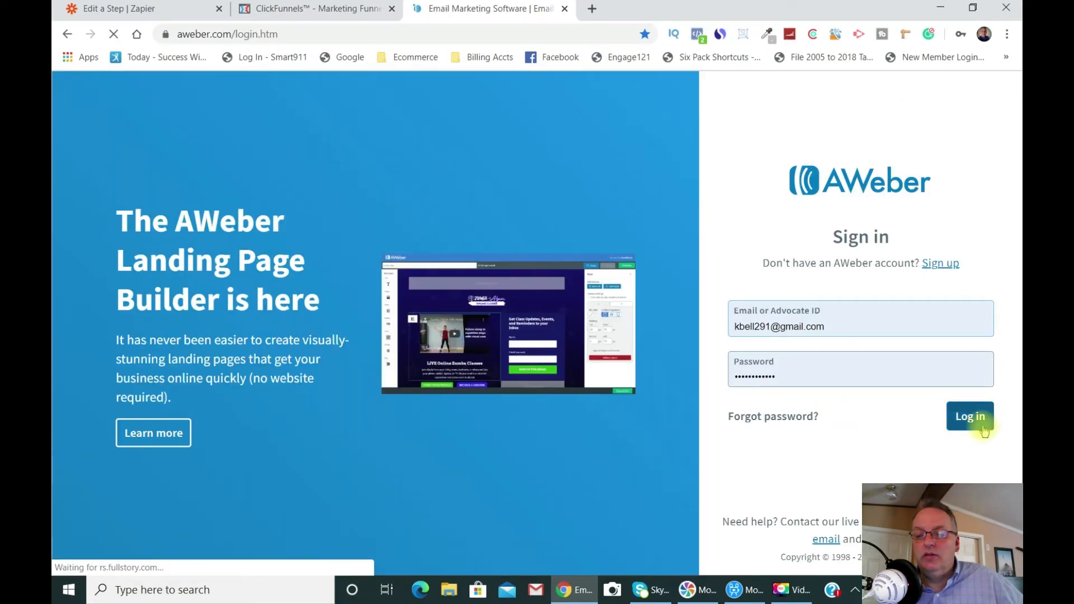
left_click(969, 417)
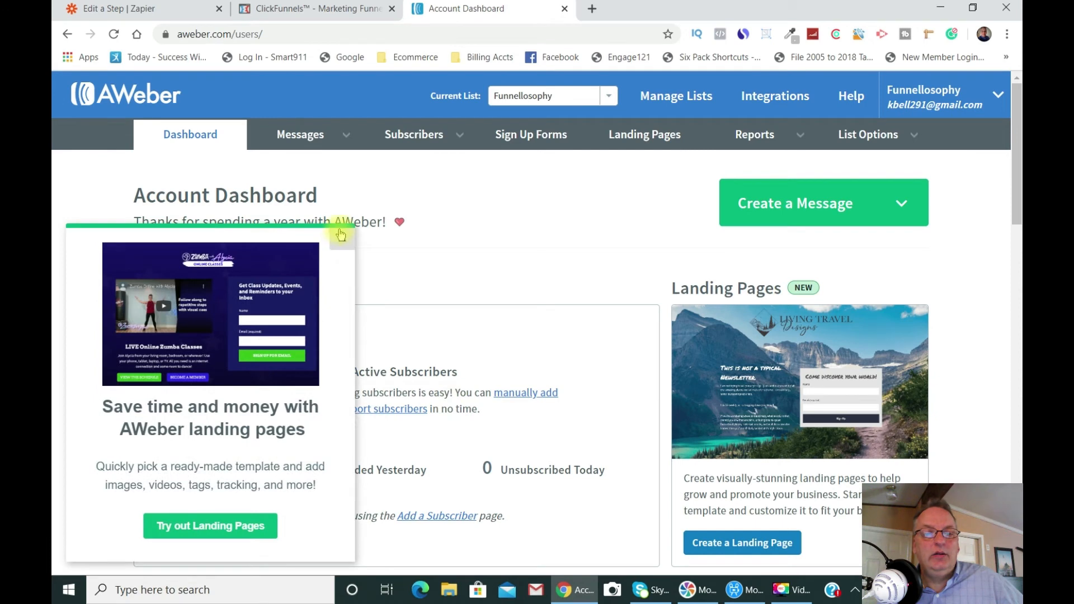
left_click(341, 242)
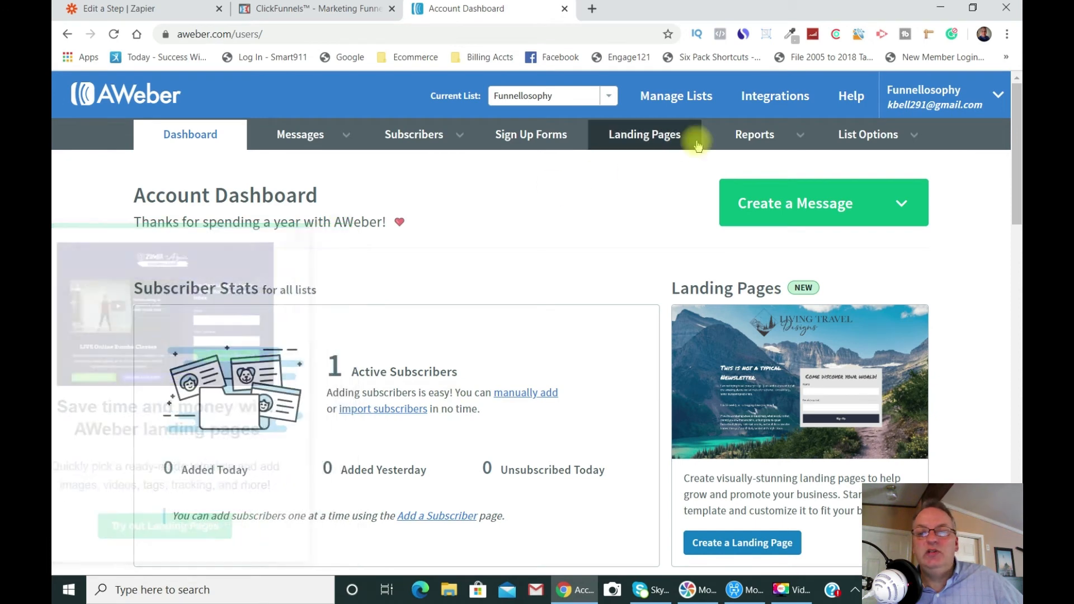
Open the Funnellosophy list in AWeber and display its subscribers.
left_click(693, 110)
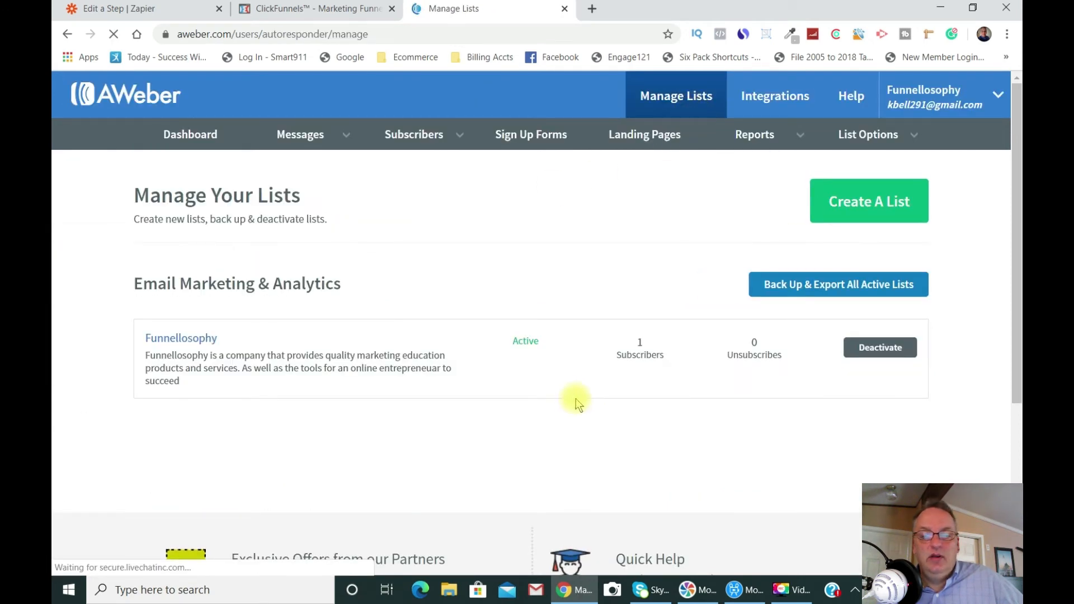
left_click(202, 339)
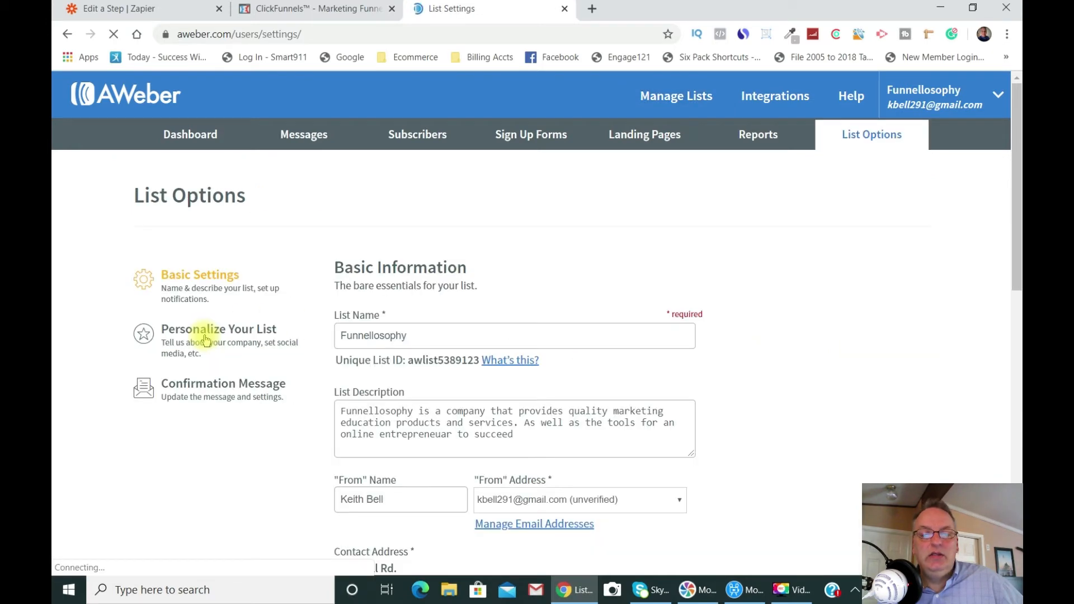
left_click(397, 140)
left_click(407, 163)
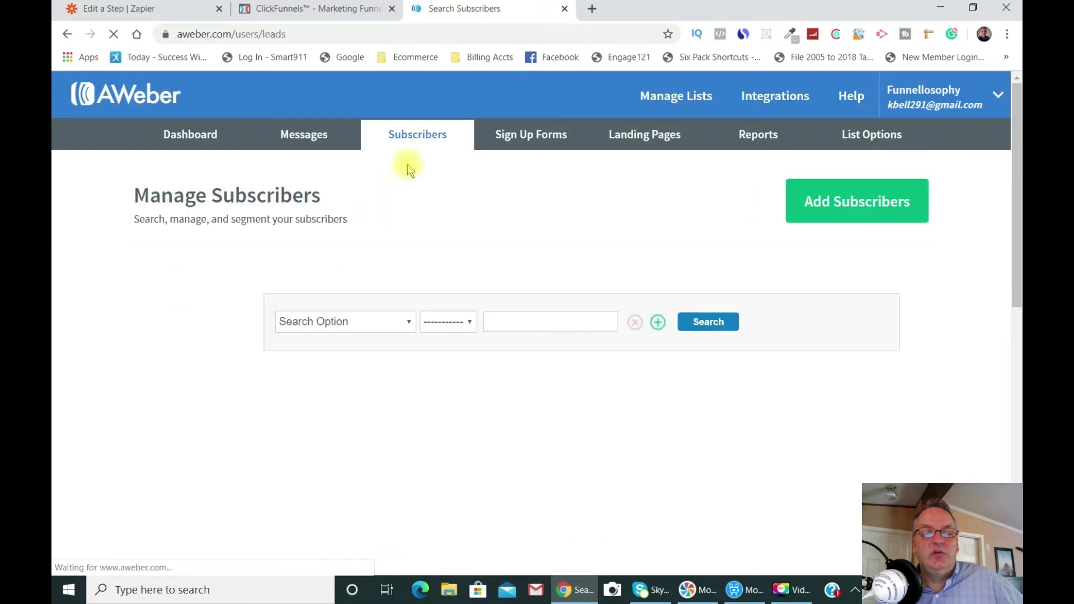
scroll(581, 394, "down", 3)
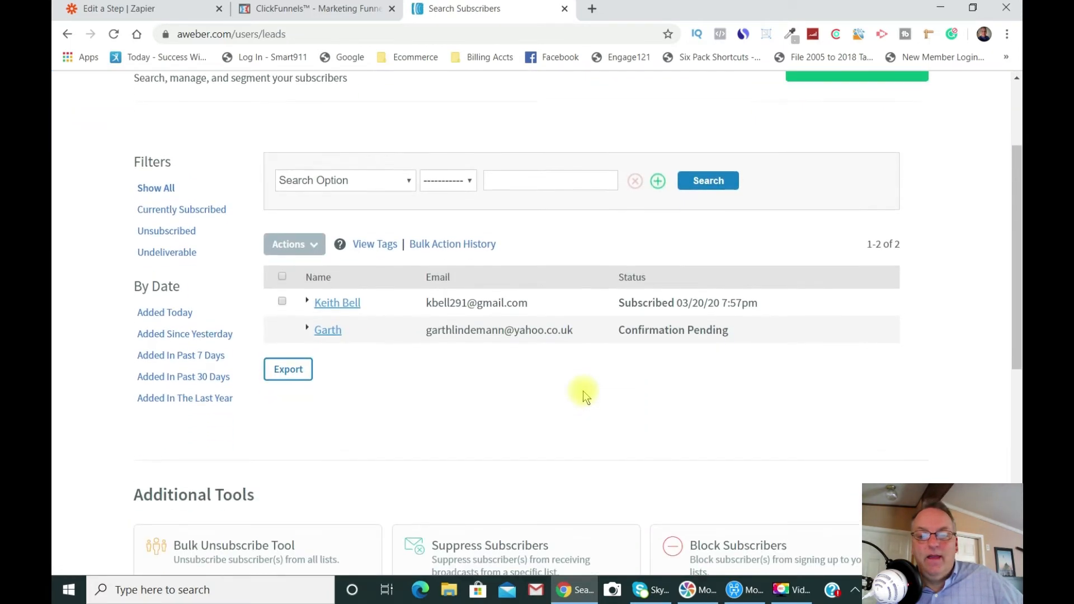
Expand the first subscriber's record and examine its subscription details, tags and activity history.
left_click(330, 301)
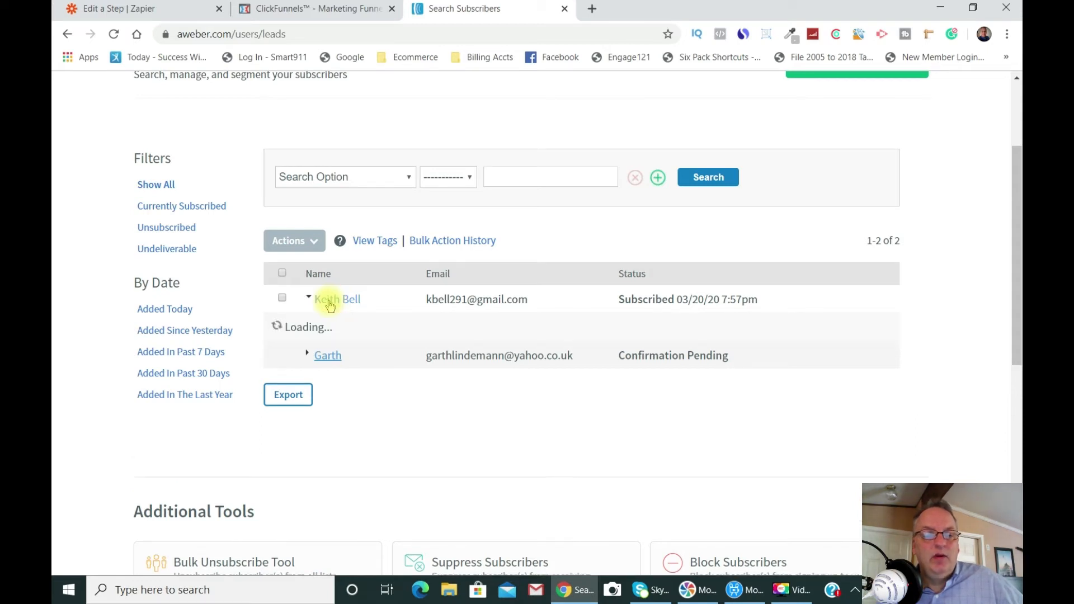
scroll(975, 400, "down", 3)
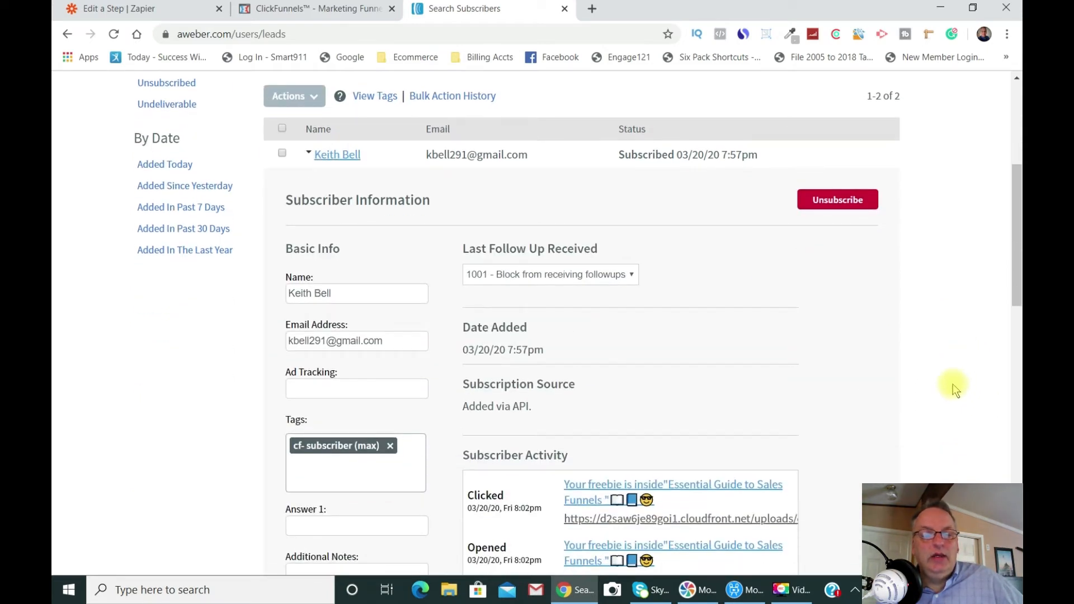
scroll(952, 384, "up", 1)
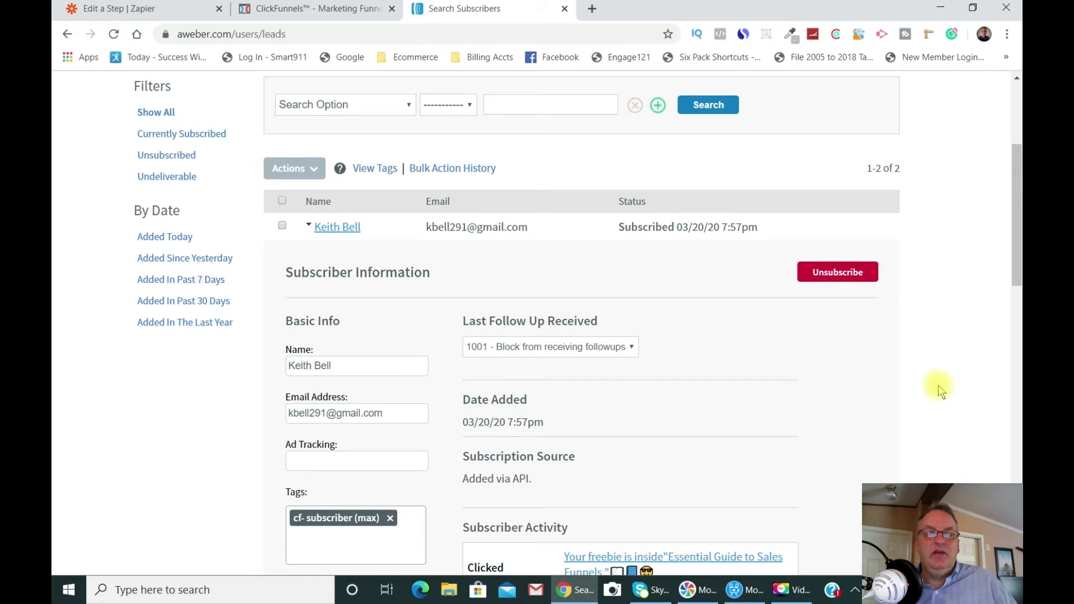
scroll(921, 394, "down", 4)
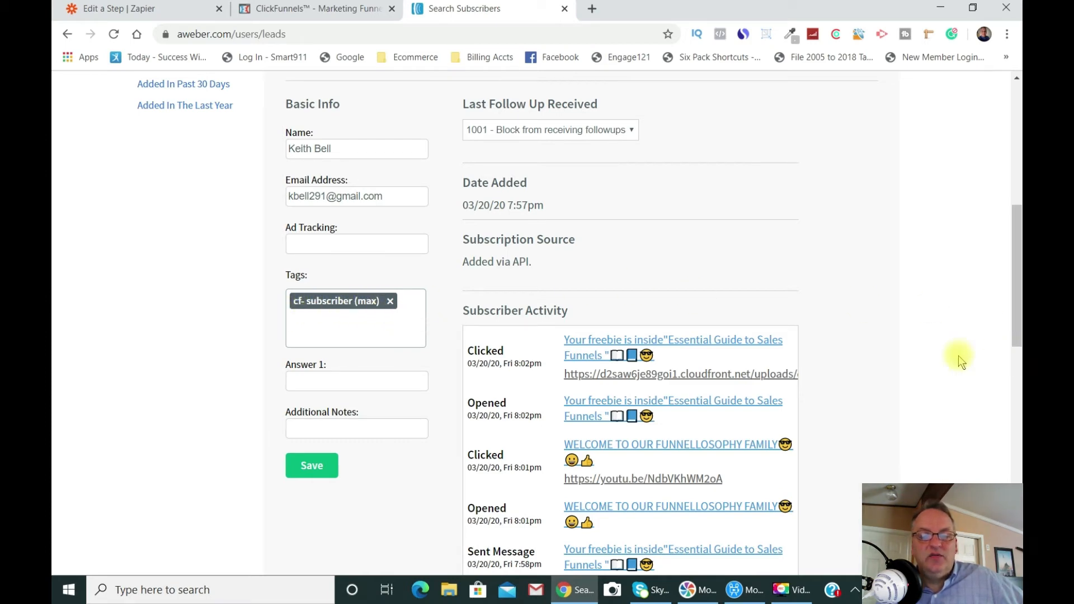
scroll(968, 361, "down", 3)
scroll(918, 348, "up", 9)
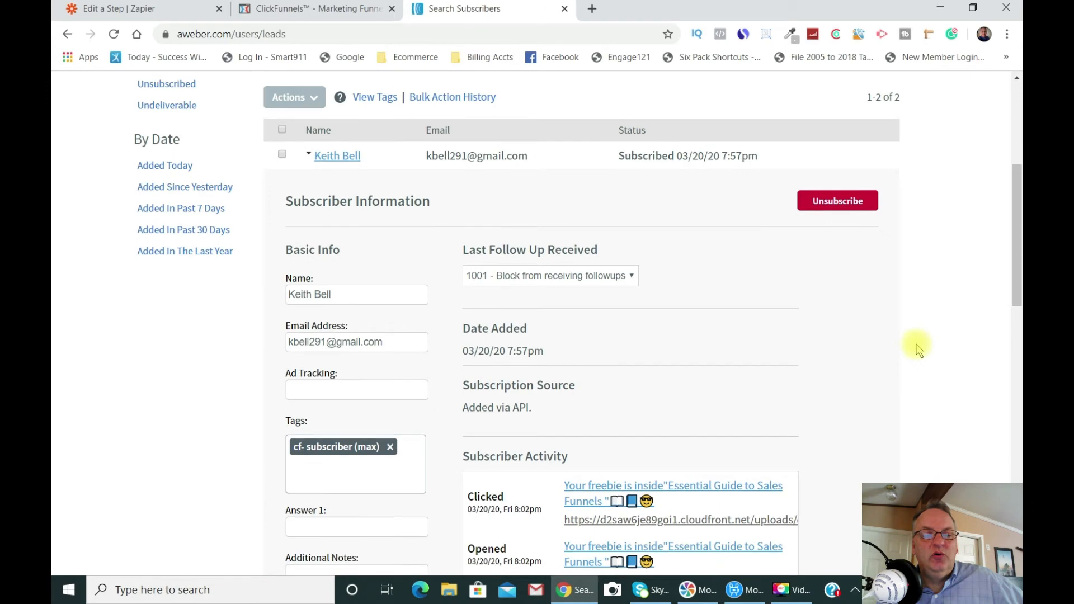
scroll(918, 348, "down", 4)
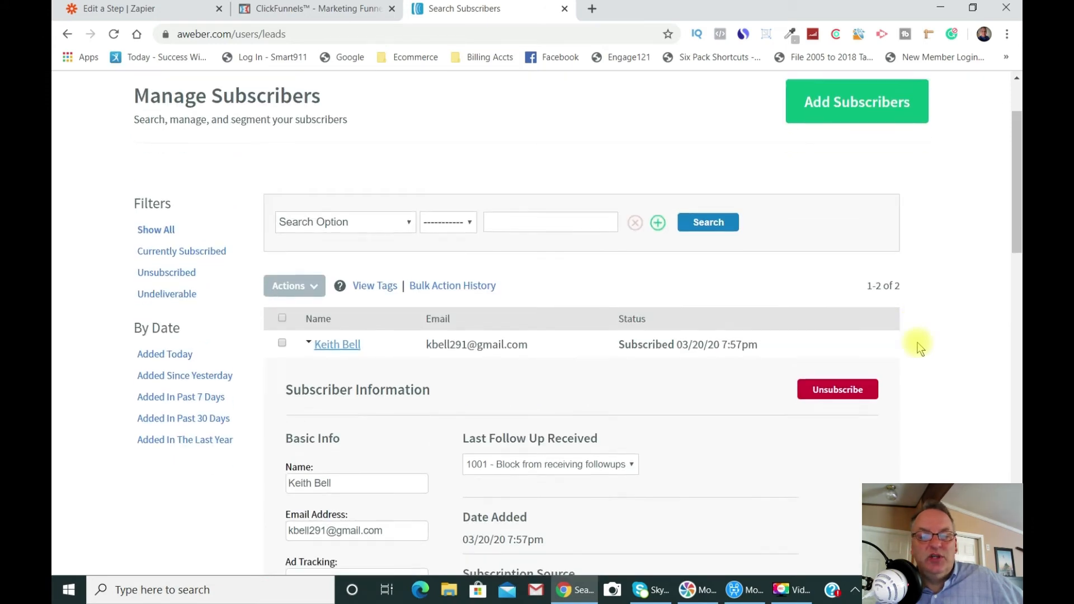
scroll(918, 348, "up", 5)
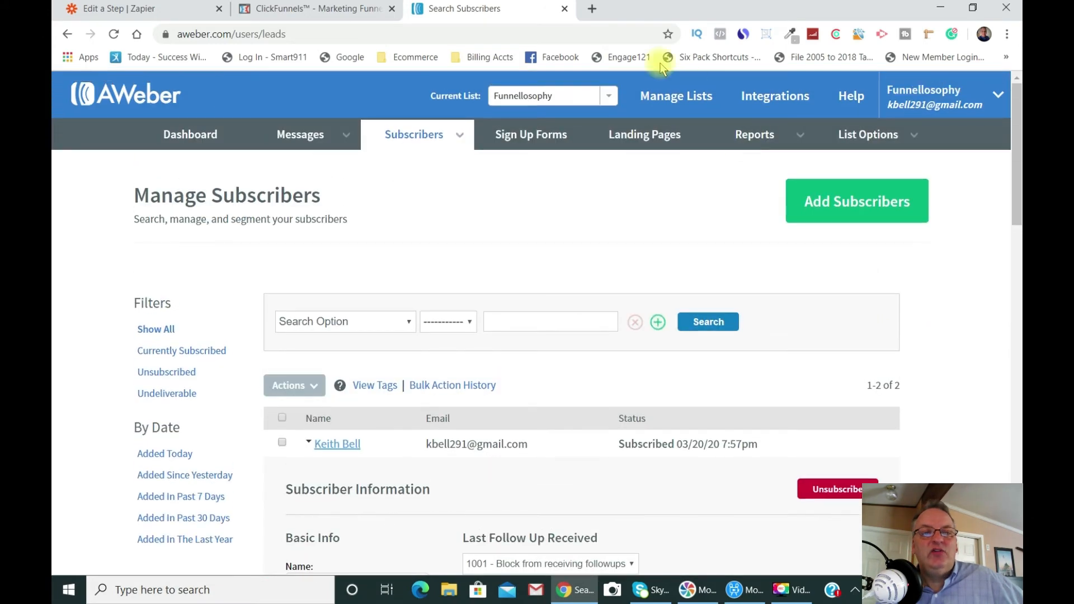
Close the AWeber page and return to the Create Subscriber test in the Zapier editor.
left_click(564, 10)
left_click(363, 16)
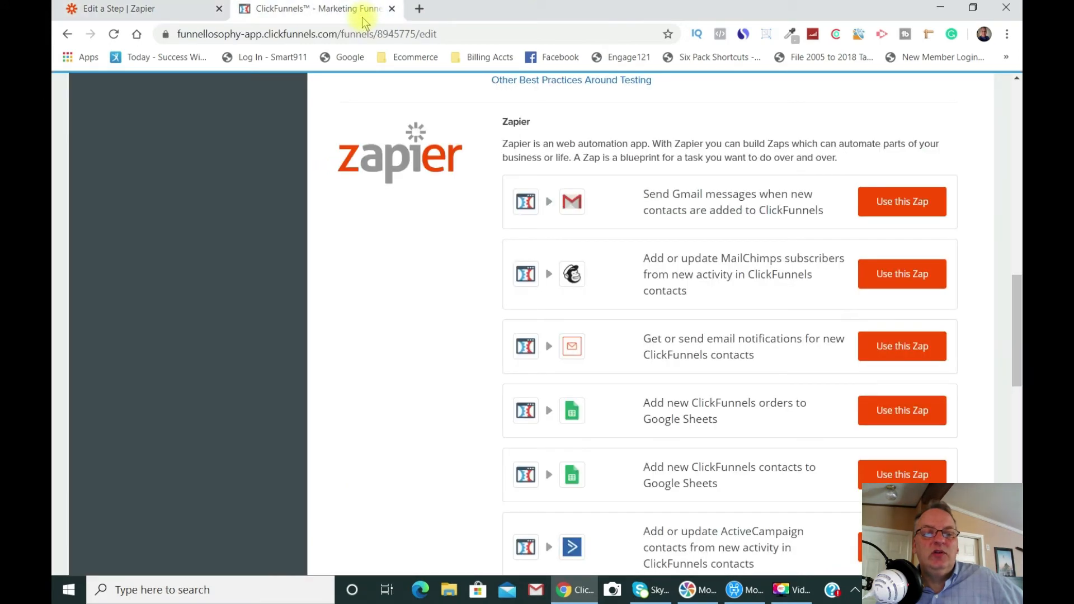
left_click(172, 20)
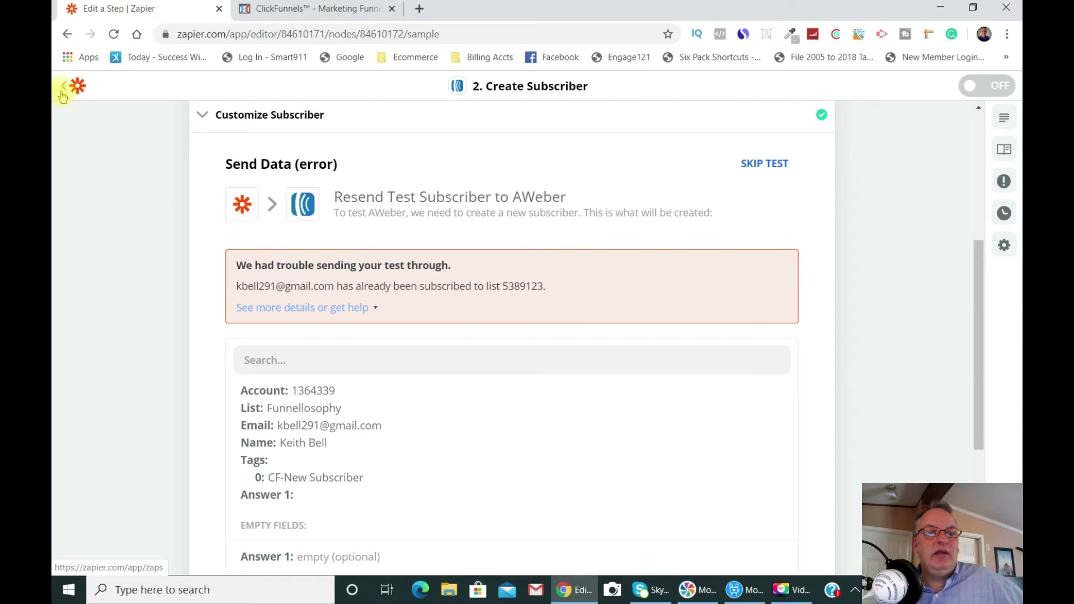
Name the Zap "Aweber Contact" and return to the list of Zaps.
scroll(183, 164, "up", 4)
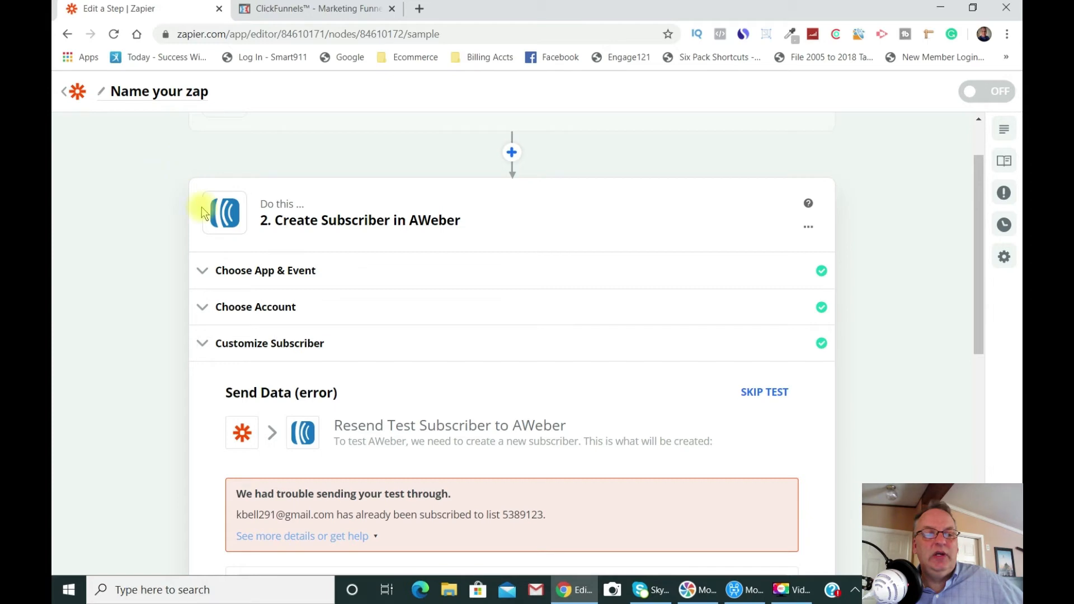
scroll(675, 352, "down", 8)
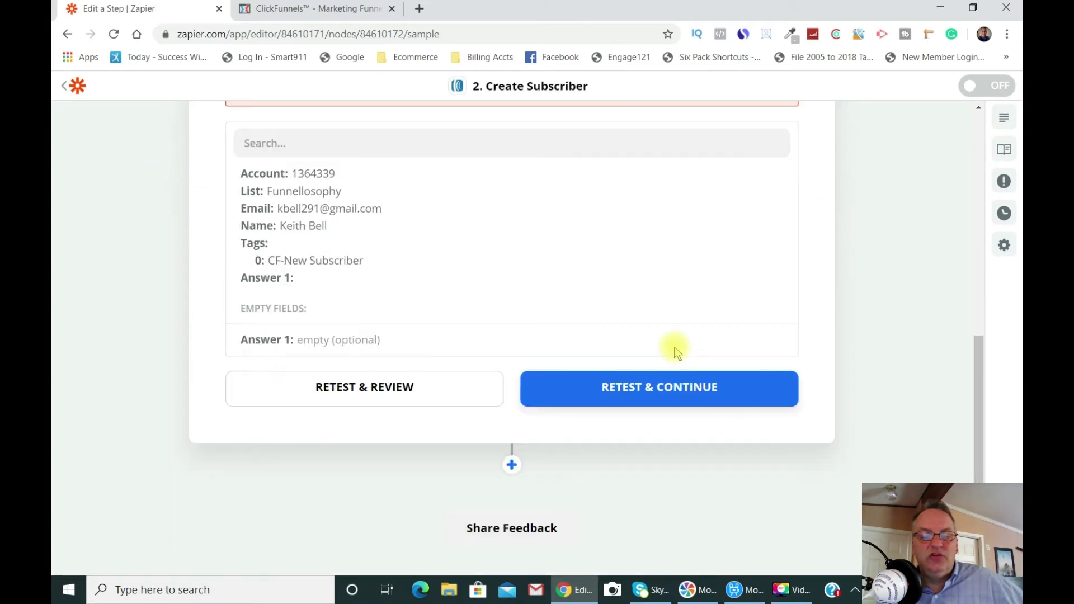
scroll(912, 281, "up", 5)
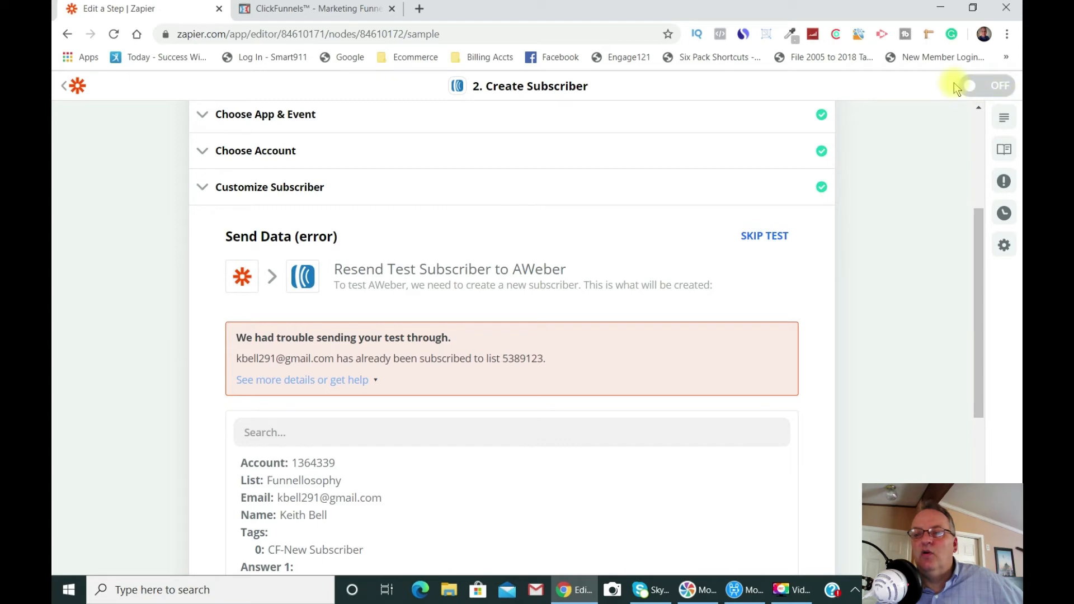
scroll(826, 297, "up", 4)
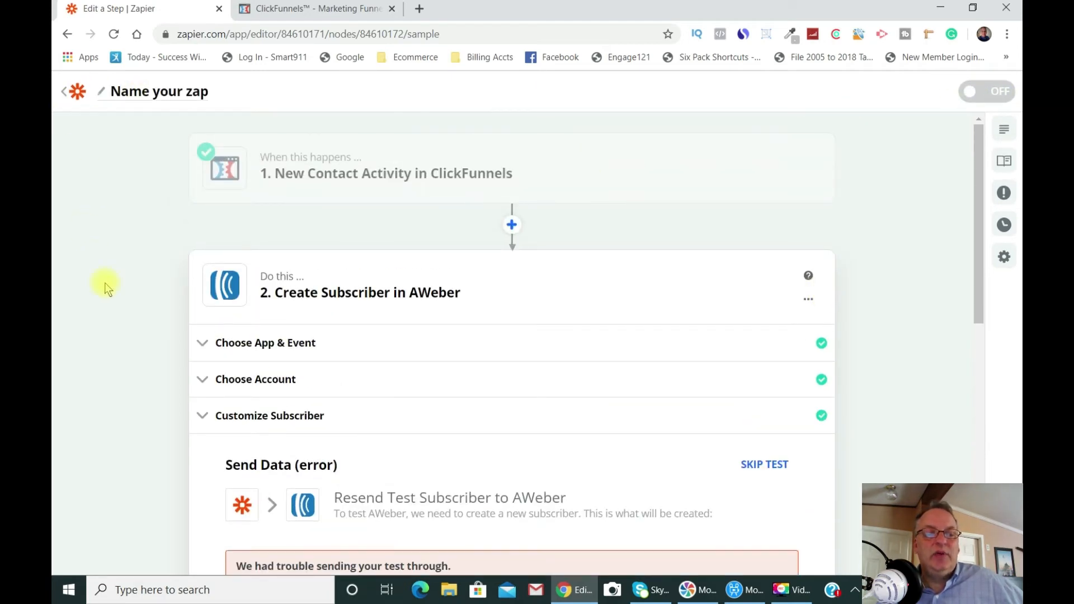
scroll(464, 316, "down", 6)
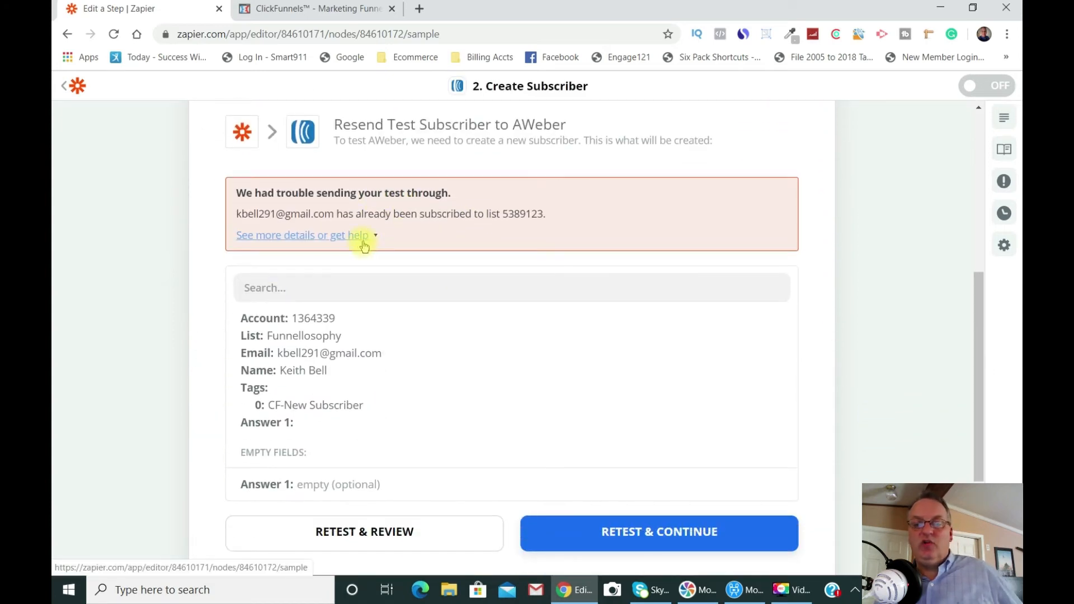
scroll(369, 242, "up", 6)
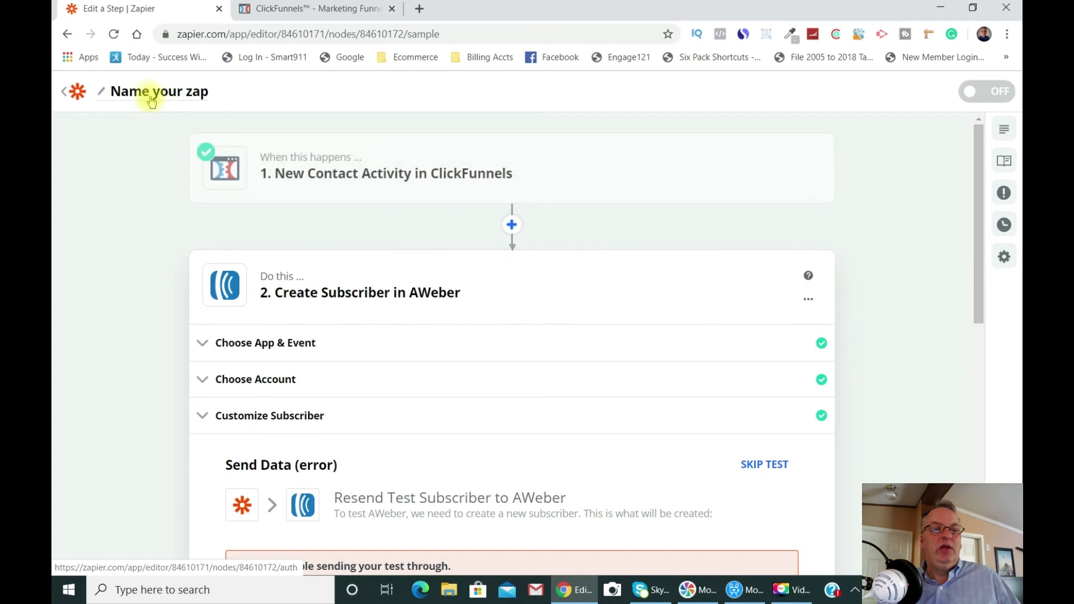
left_click(194, 96)
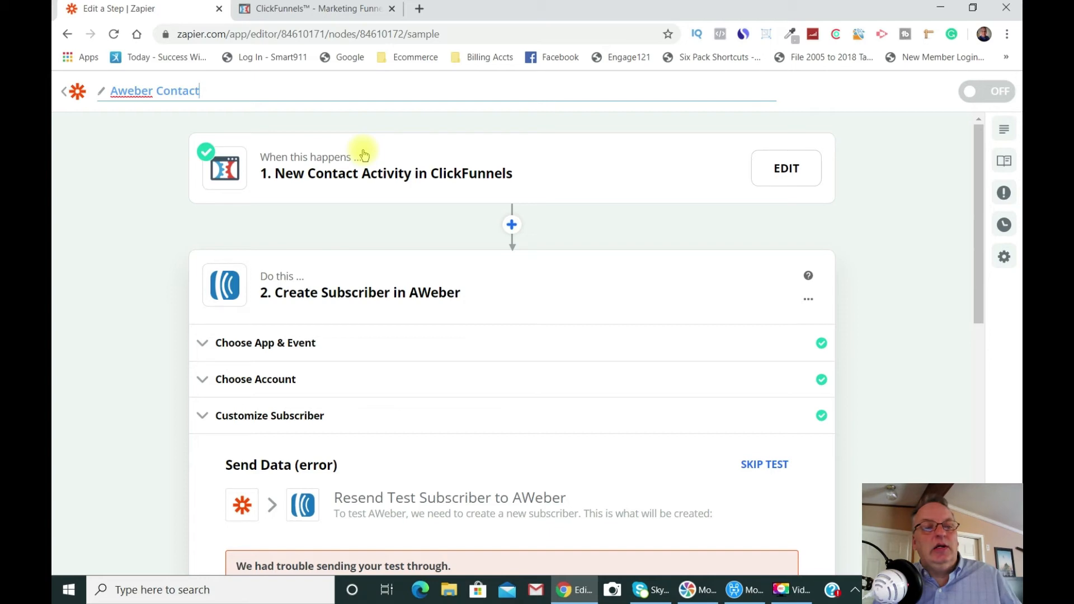
left_click(875, 133)
left_click(82, 100)
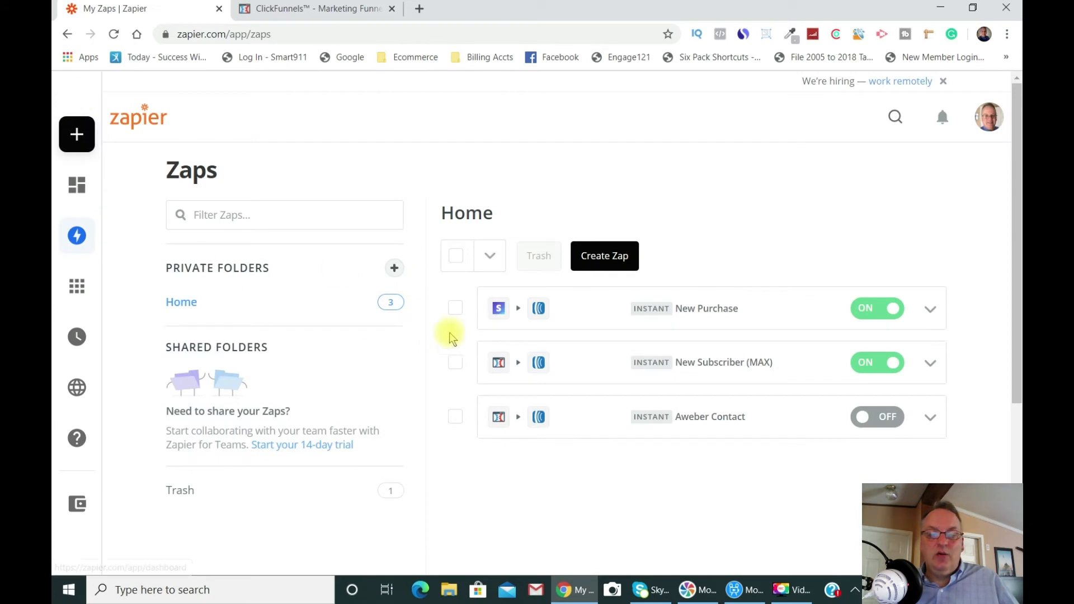
Move the Aweber Contact Zap to the trash and open the New Purchase Zap.
scroll(719, 335, "down", 2)
scroll(727, 335, "up", 2)
scroll(727, 341, "down", 2)
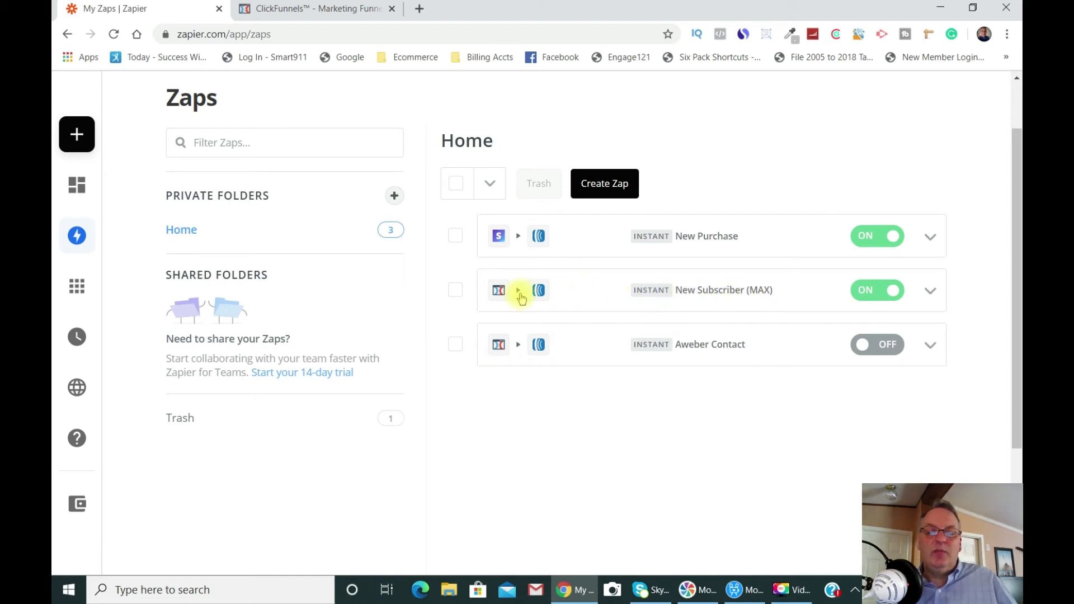
left_click(456, 344)
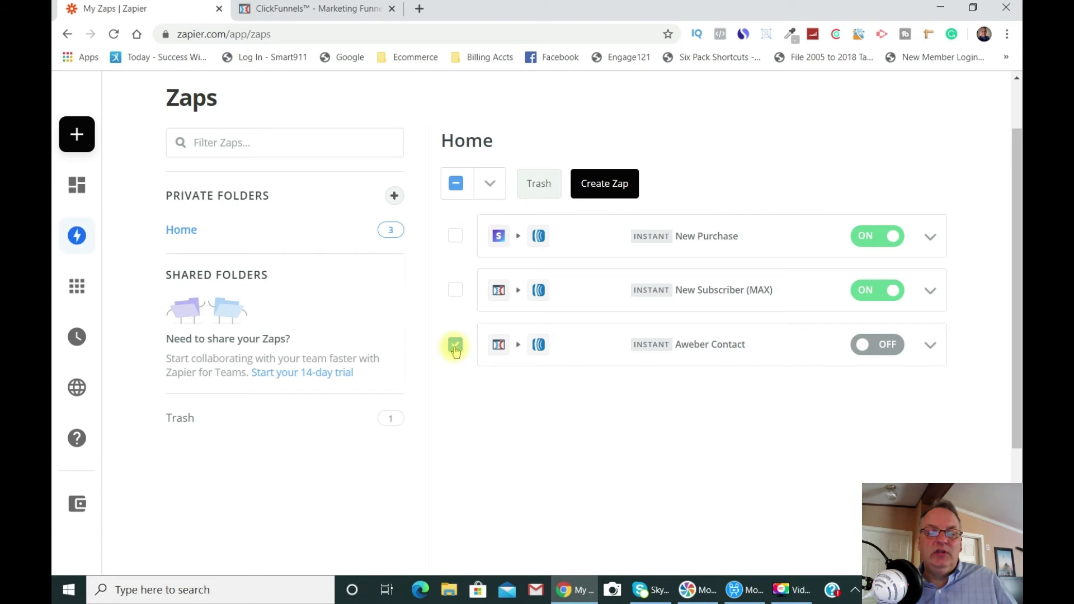
left_click(549, 185)
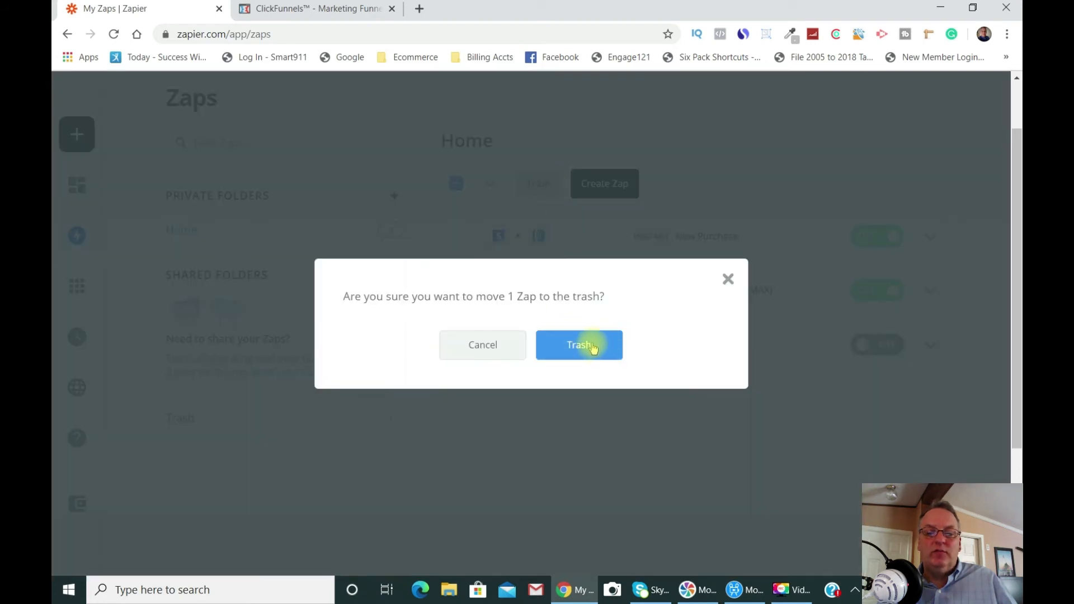
left_click(593, 344)
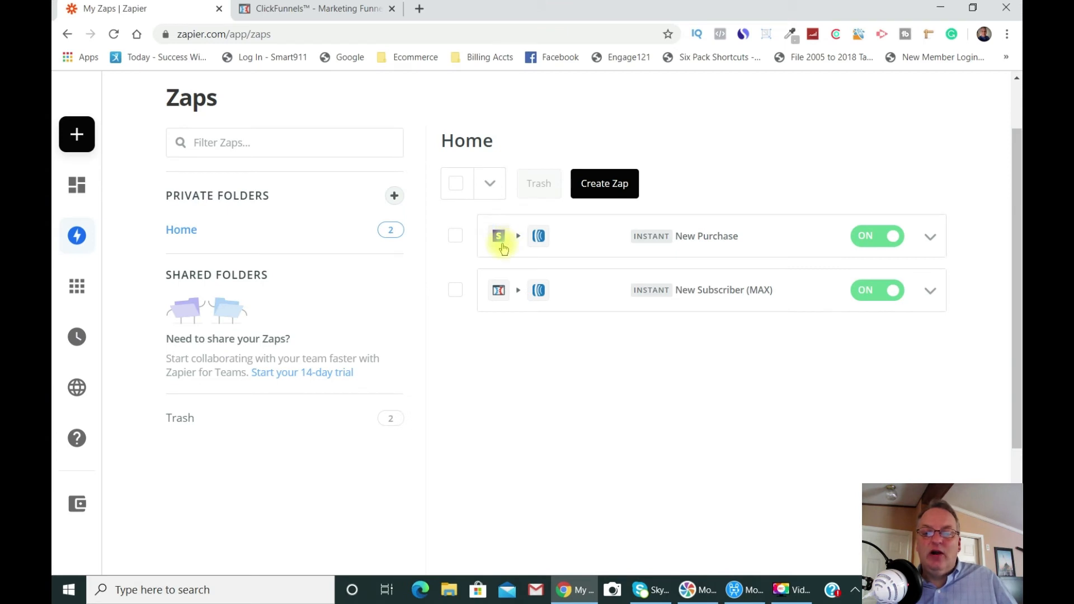
left_click(682, 236)
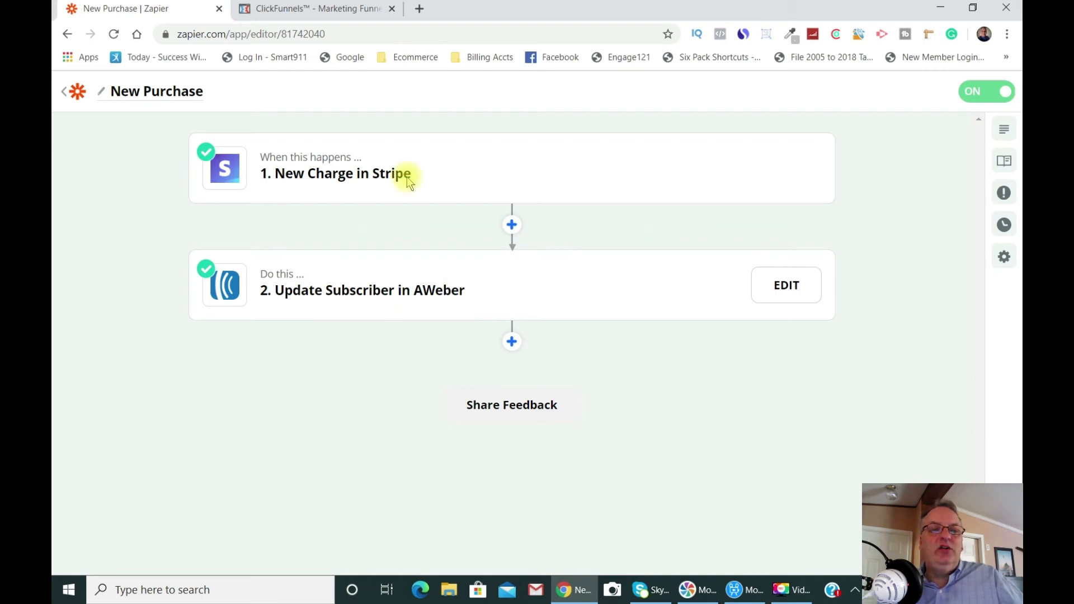
Switch to ClickFunnels and display the squeeze page overview of the Premiere Lawn Care funnel.
left_click(329, 10)
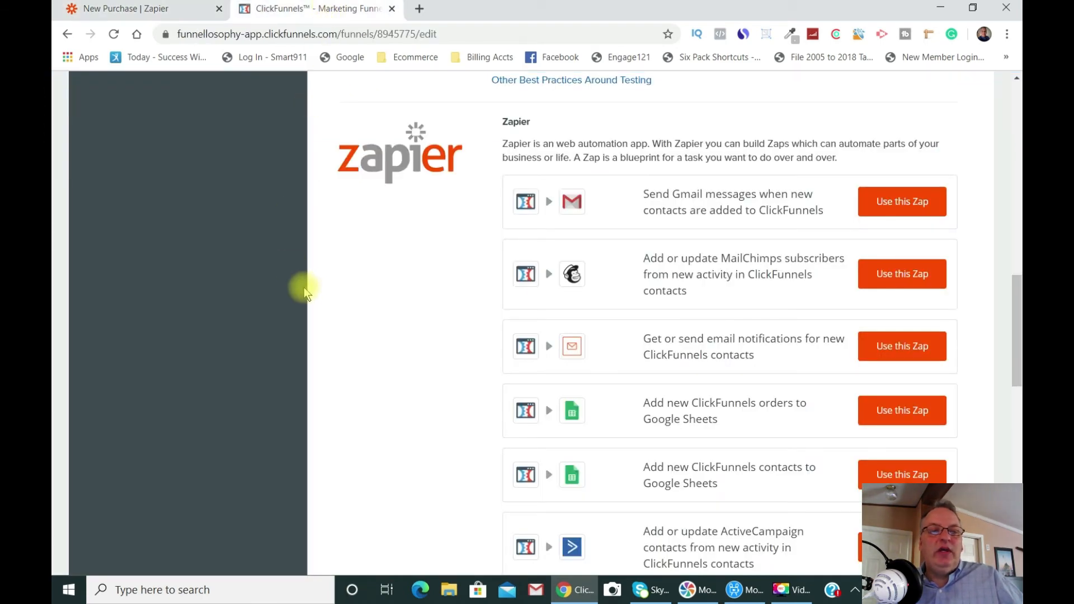
scroll(309, 288, "up", 15)
scroll(309, 287, "down", 3)
left_click(200, 139)
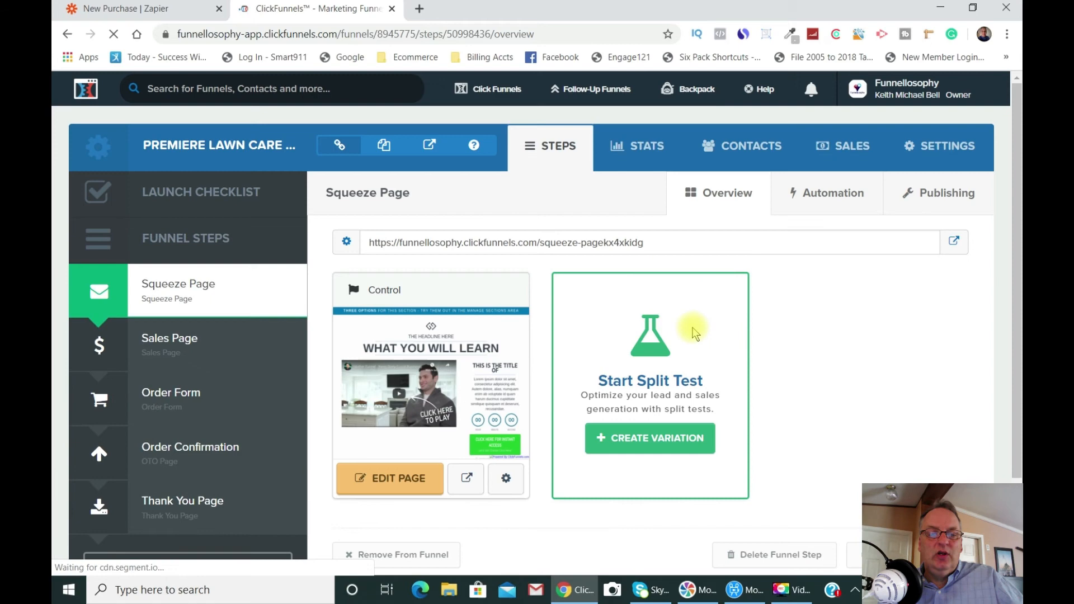
scroll(377, 307, "up", 1)
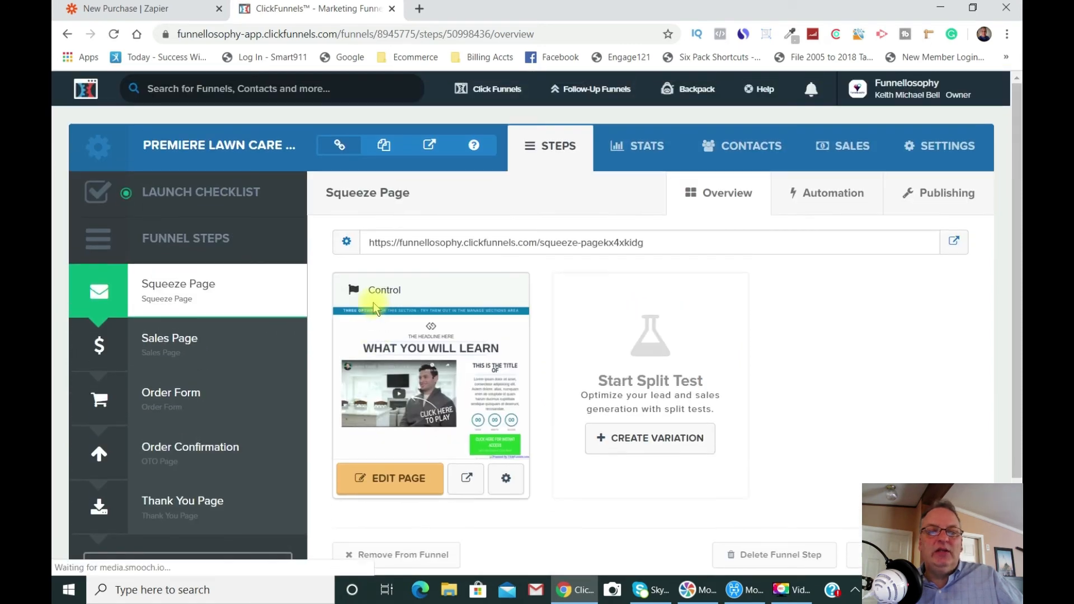
Go to the list of all funnels and open the Maximize Your Results funnel.
mouse_move(498, 97)
left_click(491, 123)
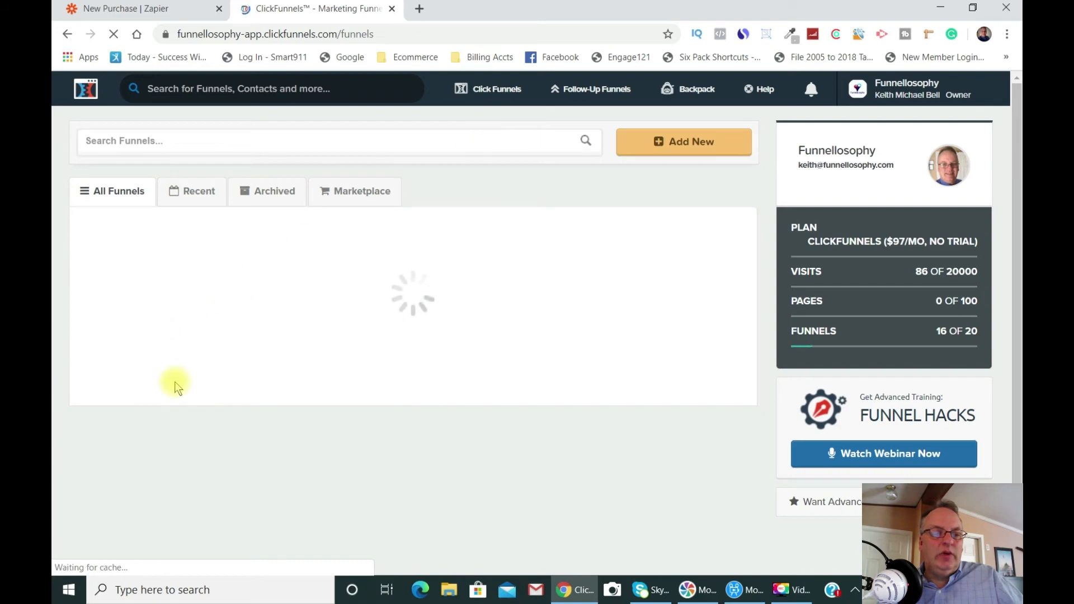
scroll(182, 381, "down", 3)
left_click(210, 351)
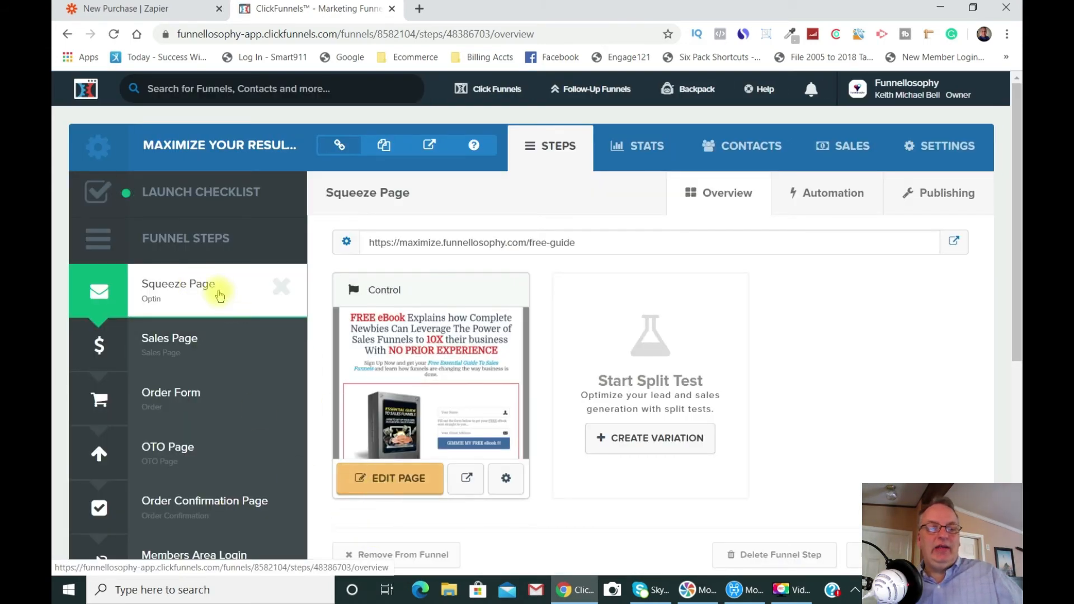
Open the funnel's Order Form page in the editor and examine its contact, billing address and credit card fields.
left_click(187, 409)
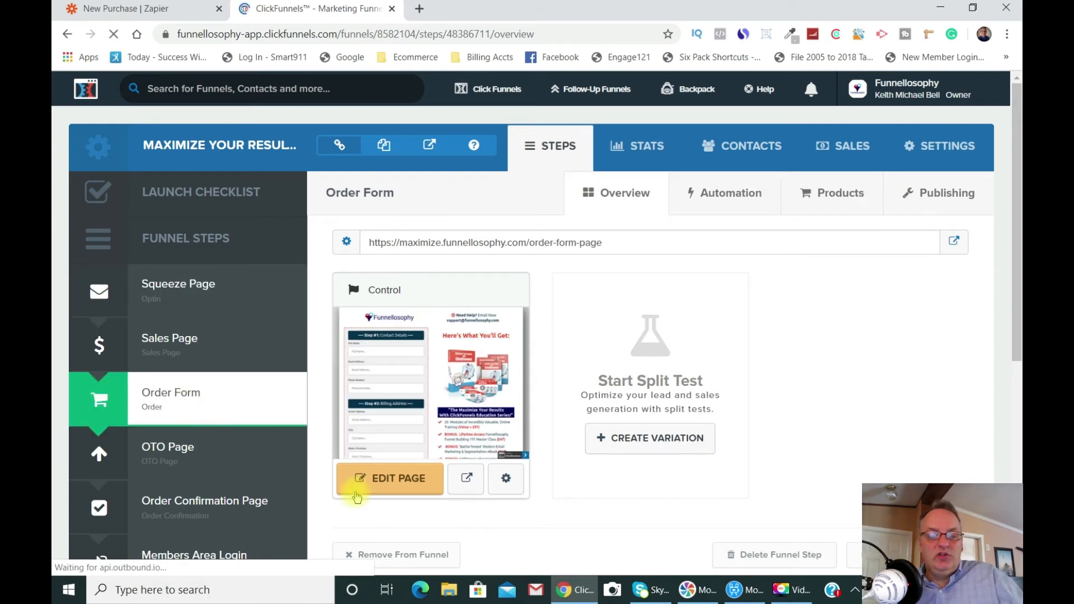
left_click(377, 487)
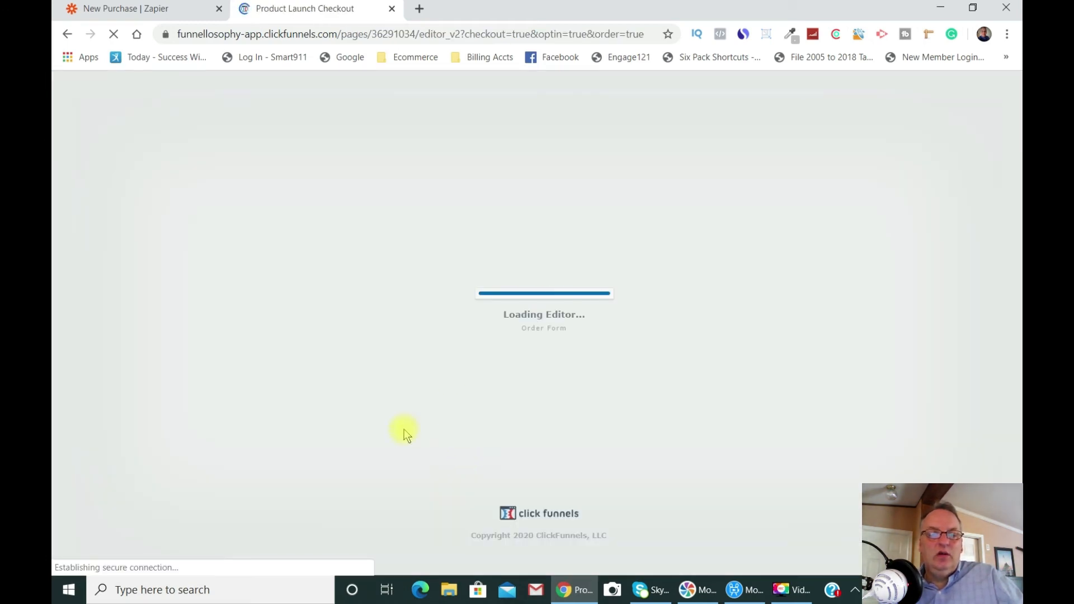
scroll(396, 269, "down", 5)
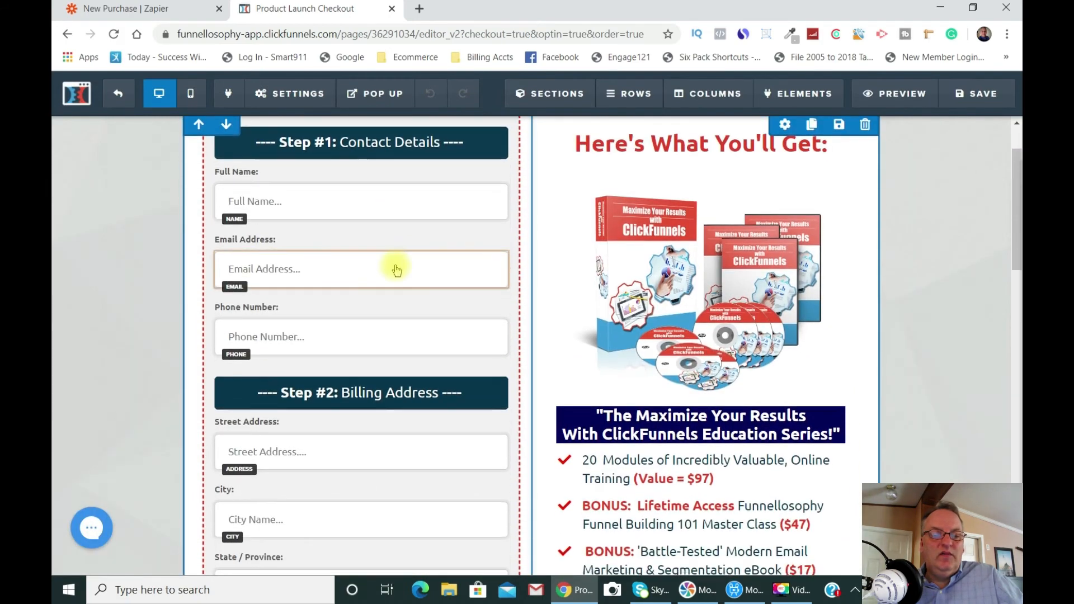
scroll(391, 314, "down", 4)
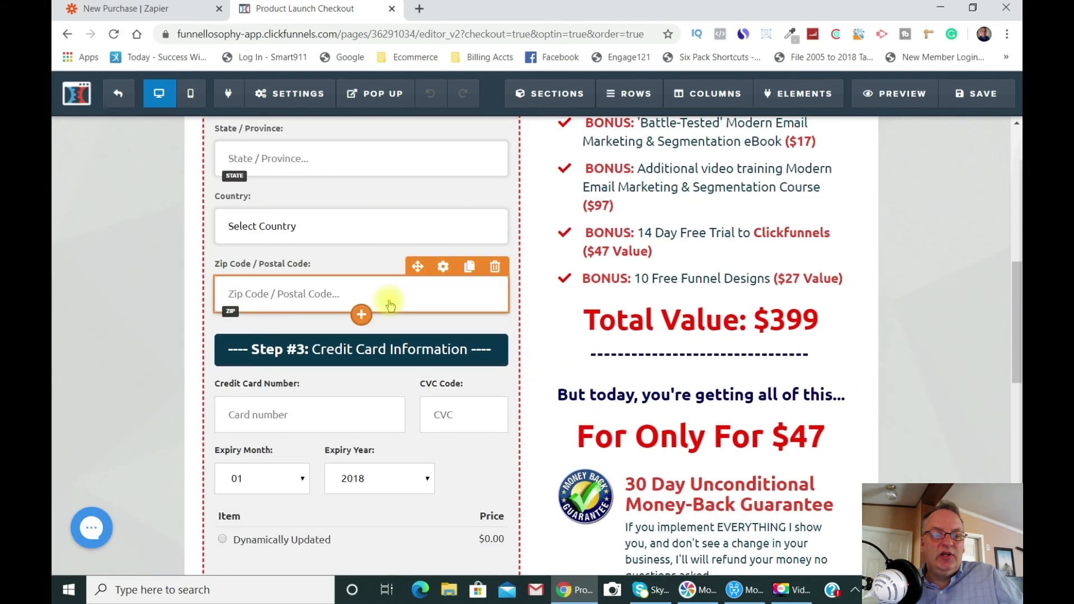
scroll(392, 302, "up", 8)
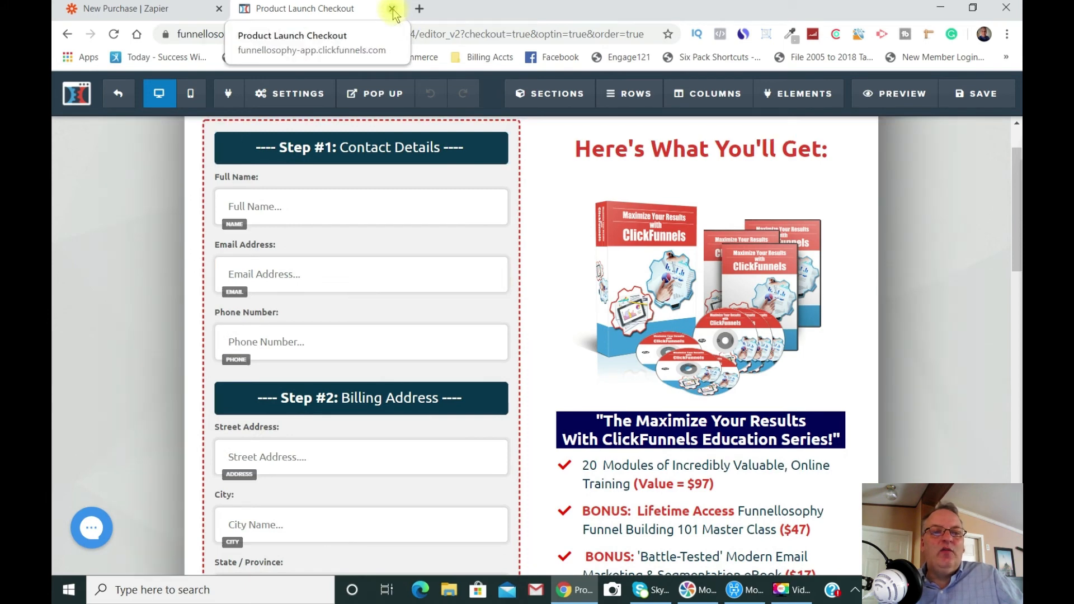
Leave the order form editor, close the ClickFunnels page, and open AWeber in a new browser tab.
left_click(69, 35)
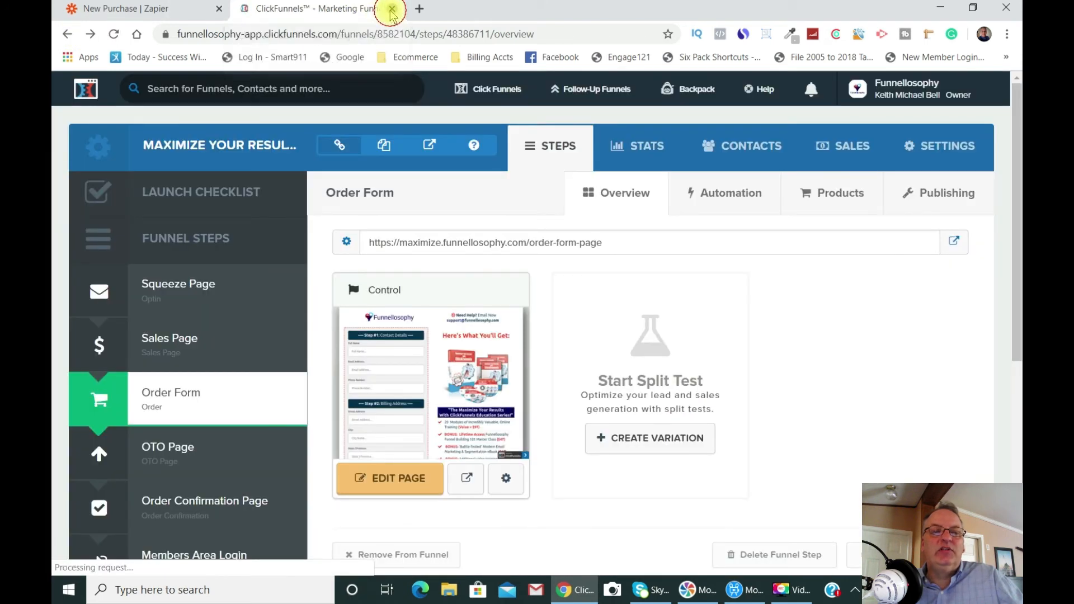
left_click(392, 9)
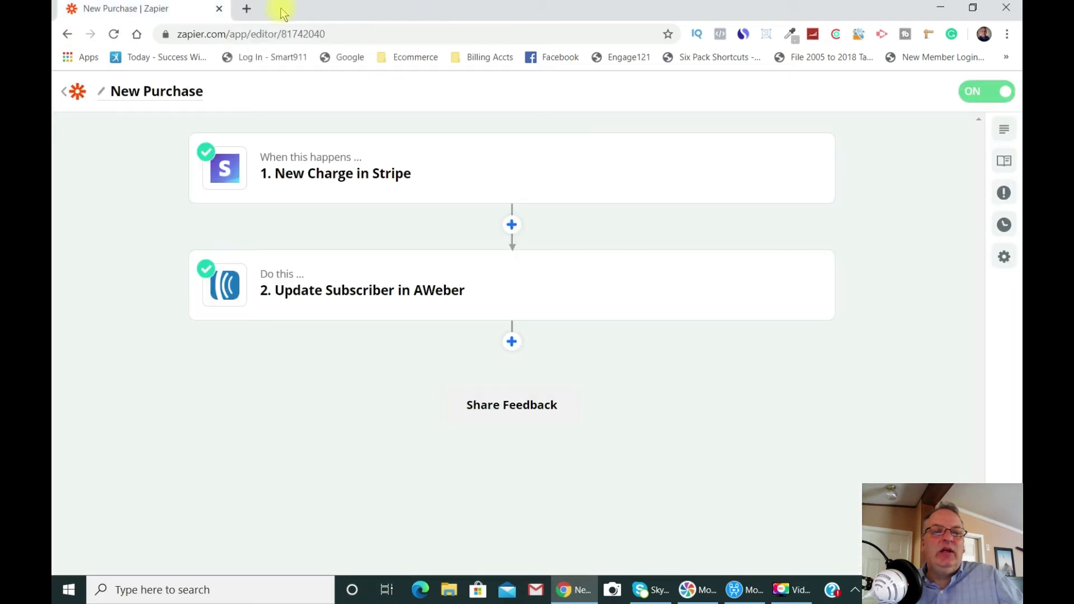
left_click(248, 12)
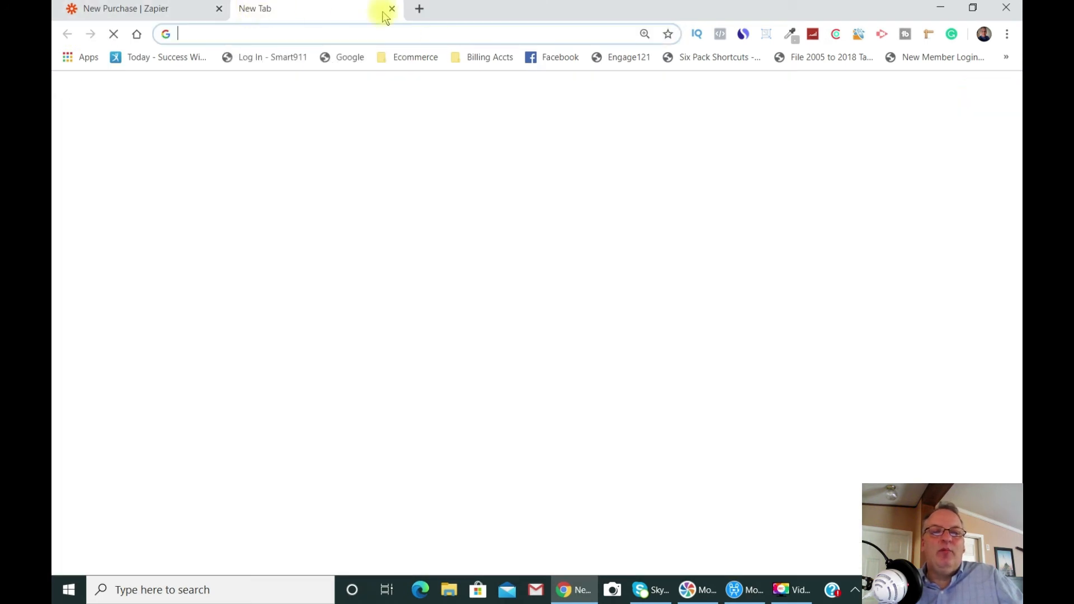
left_click(416, 59)
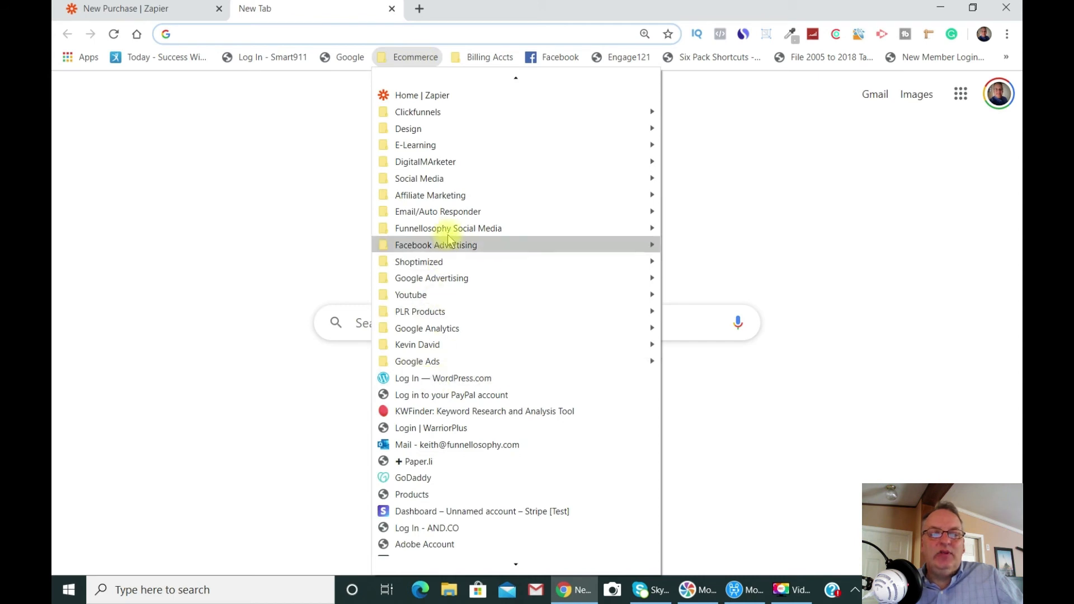
mouse_move(459, 213)
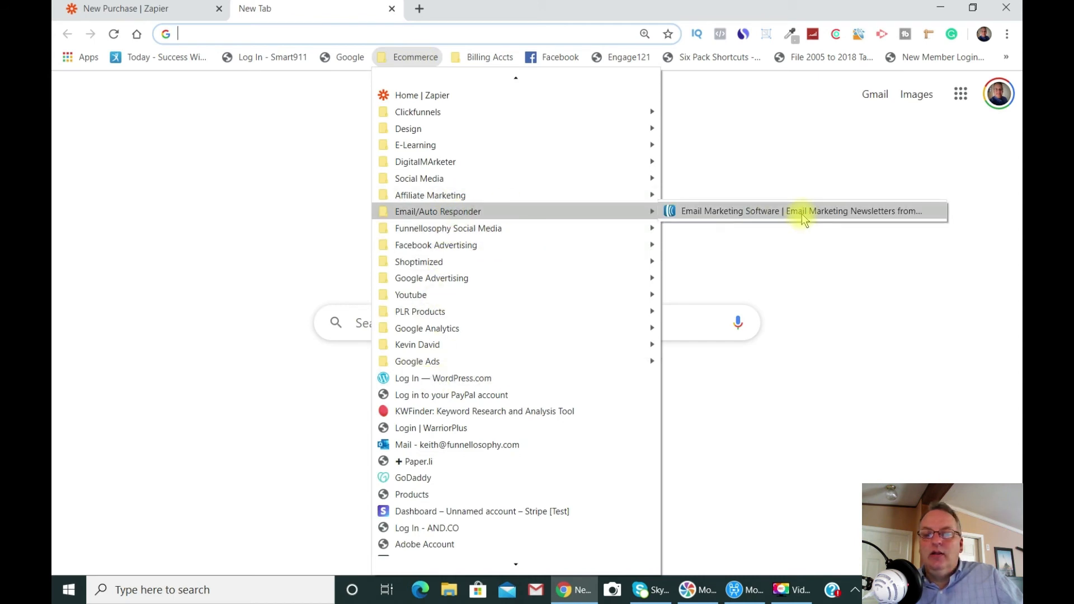
left_click(802, 214)
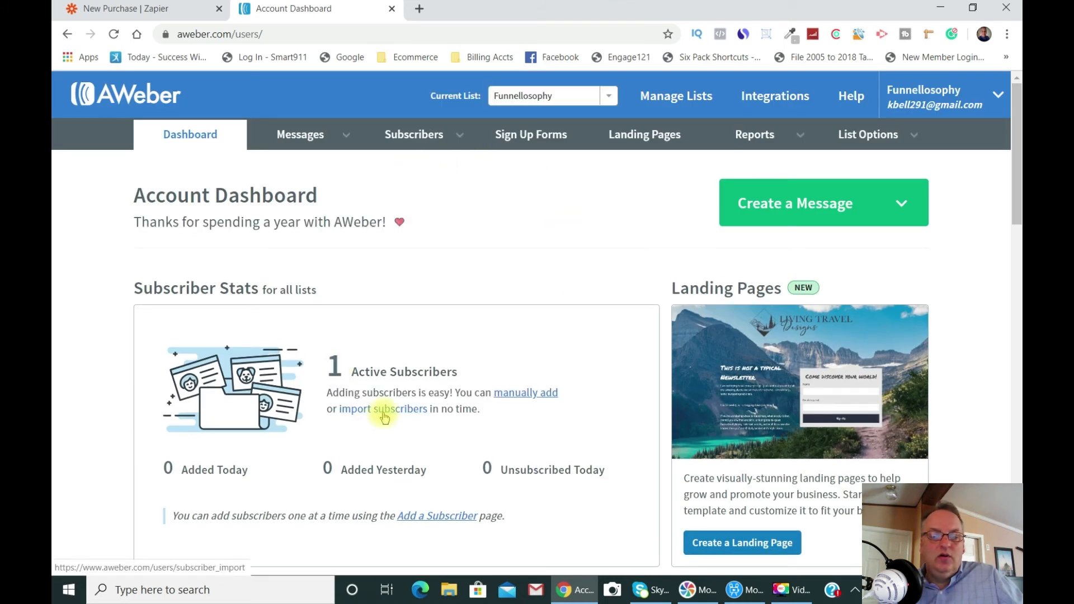
Display the Funnellosophy list's subscribers and expand the first subscriber's record to examine its subscription details and tags.
mouse_move(455, 137)
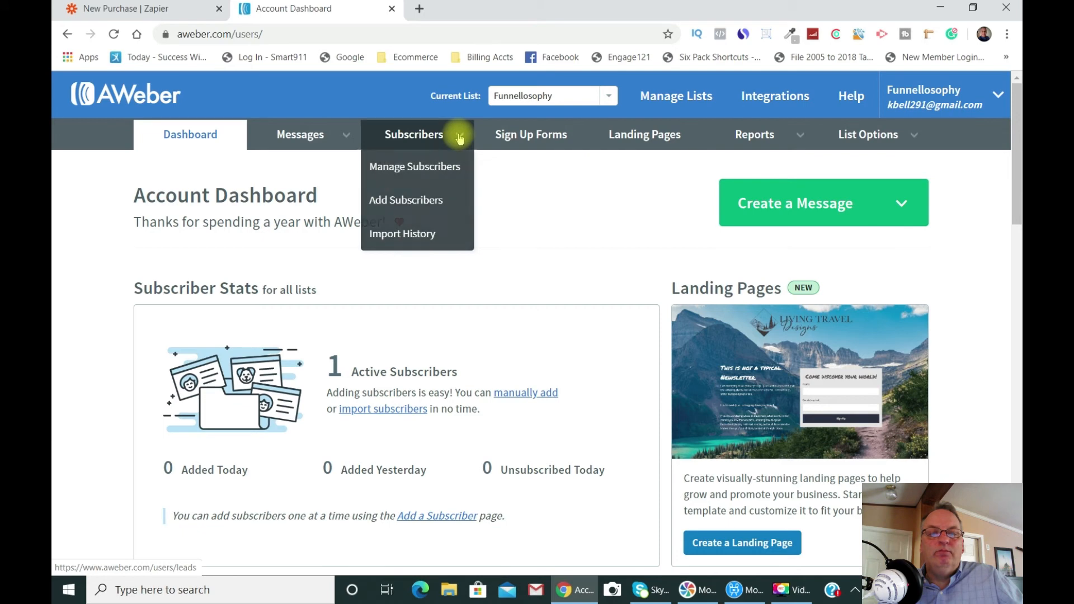
left_click(428, 171)
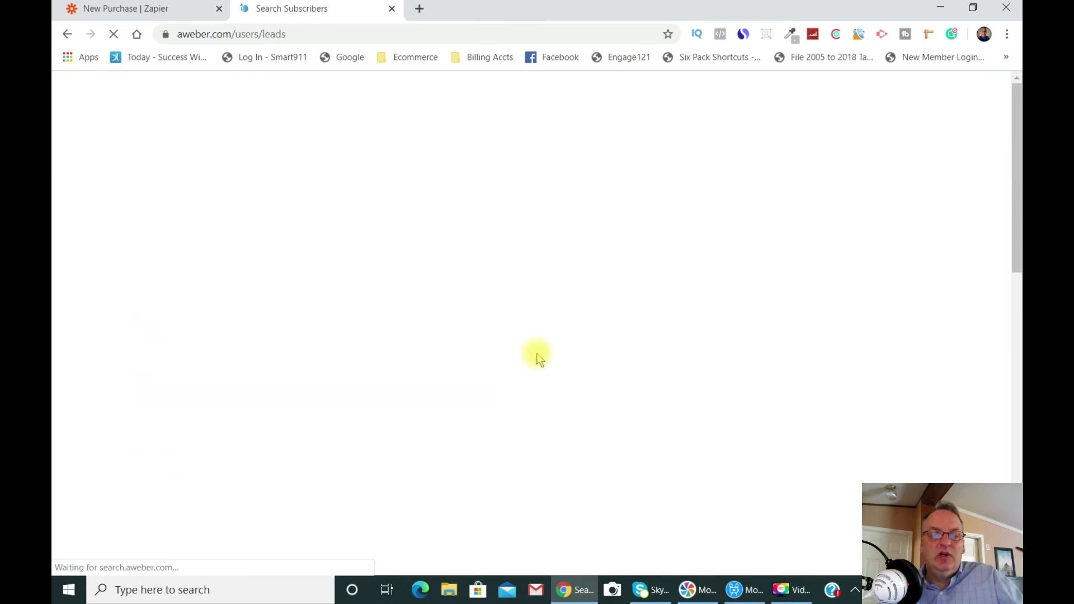
scroll(348, 356, "down", 1)
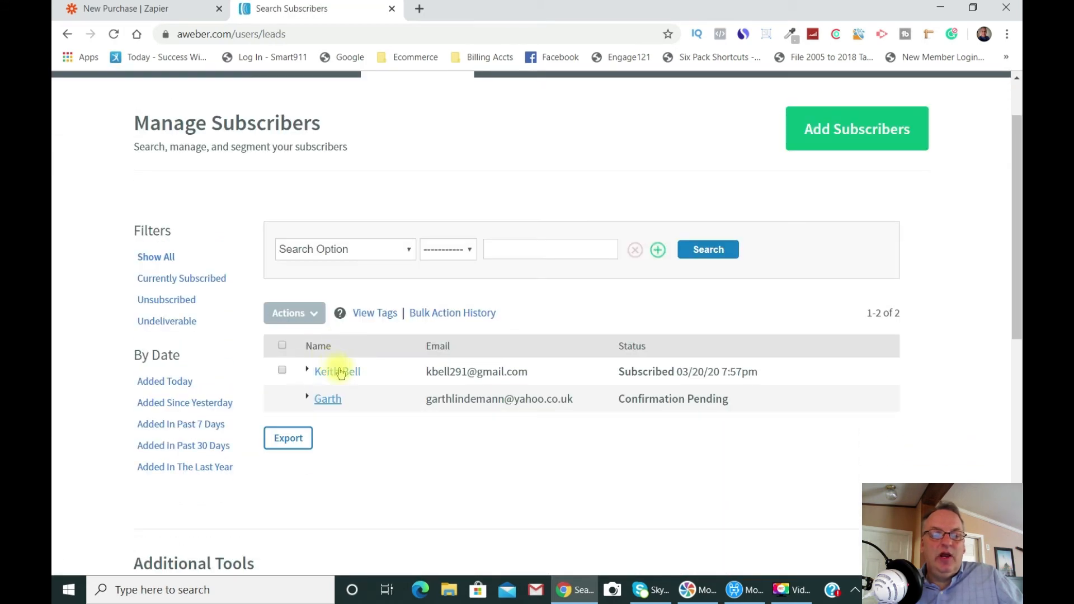
left_click(338, 373)
scroll(686, 301, "down", 3)
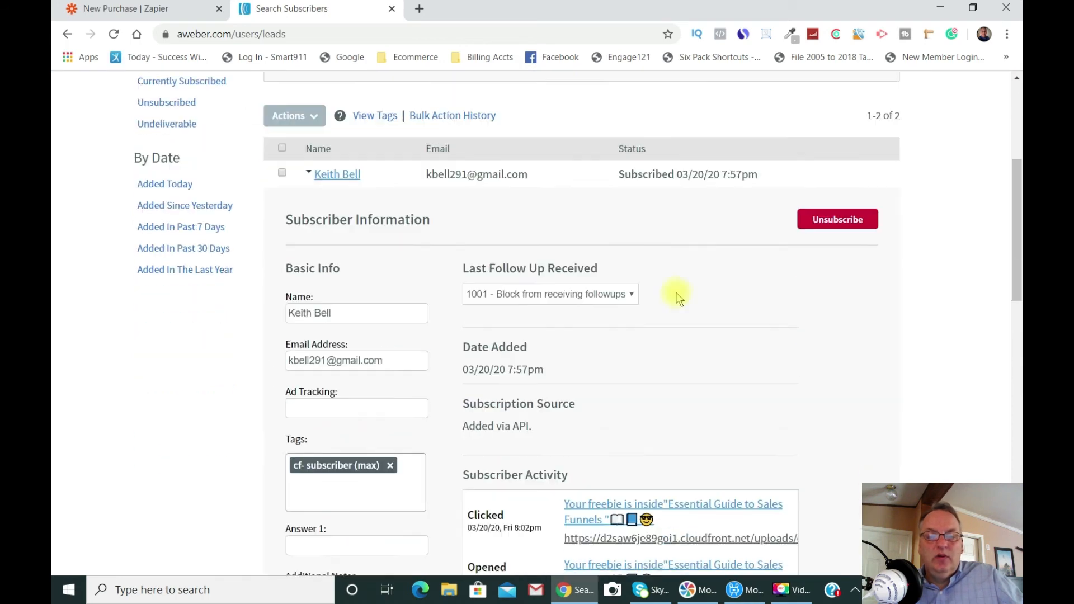